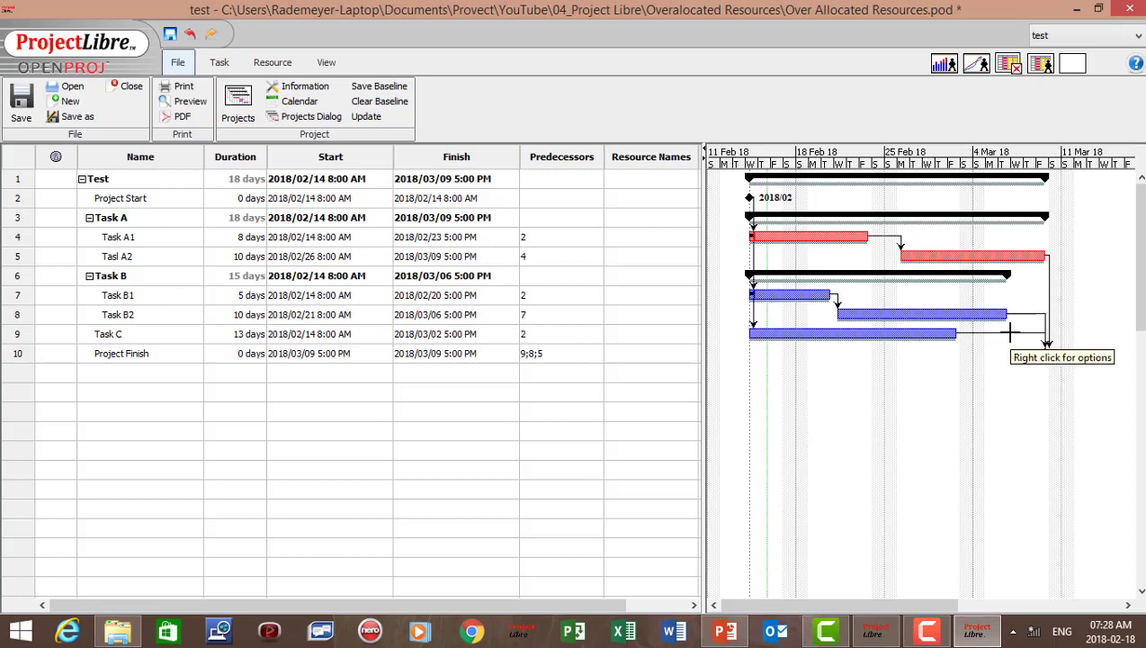
Step: Open the Resource Sheet and scroll to the hourly rate columns for Mike, John, David and Sue
{"action": "left_click", "coordinate": [261, 70]}
{"action": "left_click", "coordinate": [34, 99]}
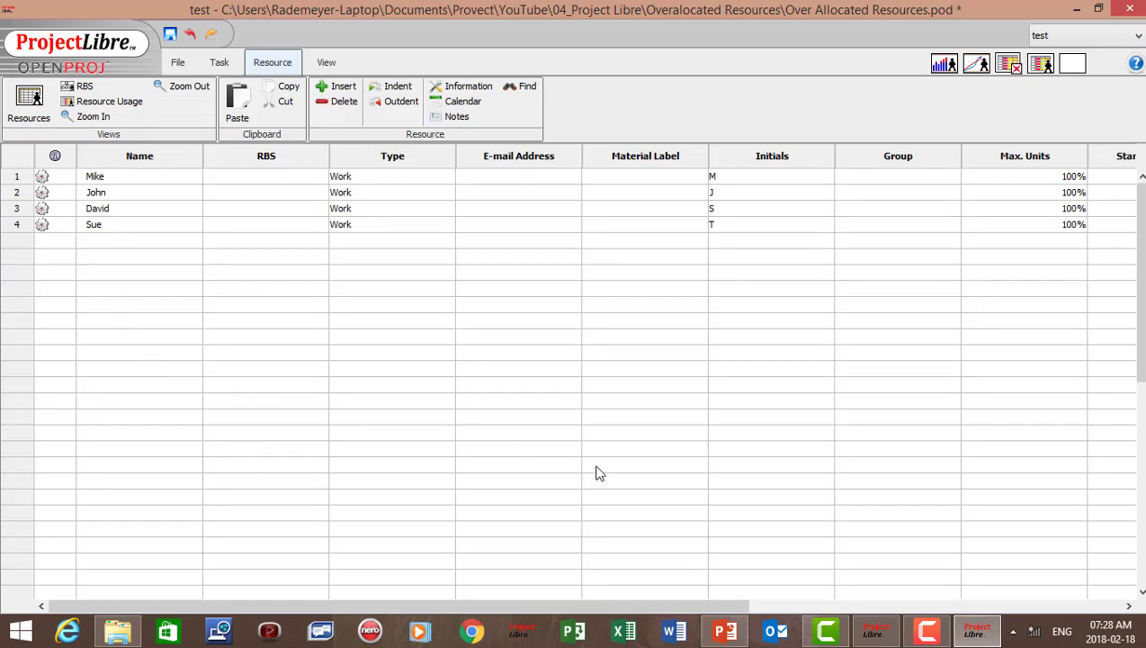
{"action": "left_click_drag", "start_coordinate": [632, 606], "coordinate": [897, 640]}
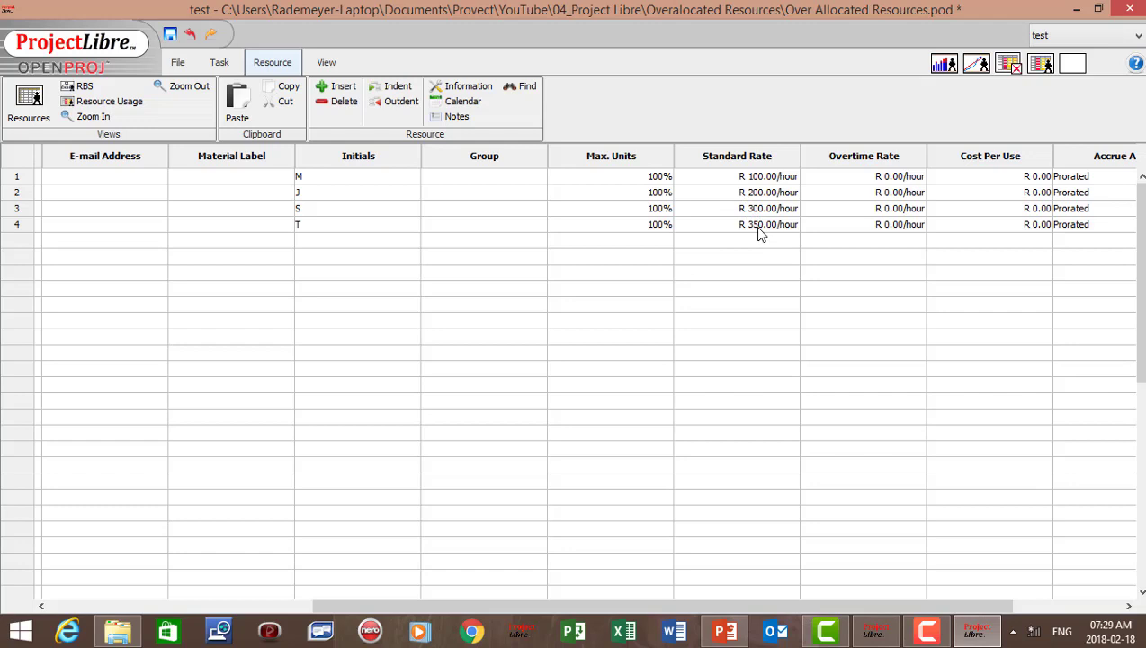
{"action": "left_click", "coordinate": [222, 63]}
Step: Return to the Gantt chart and assign Mike to Task A1 at 100% units
{"action": "left_click", "coordinate": [25, 97]}
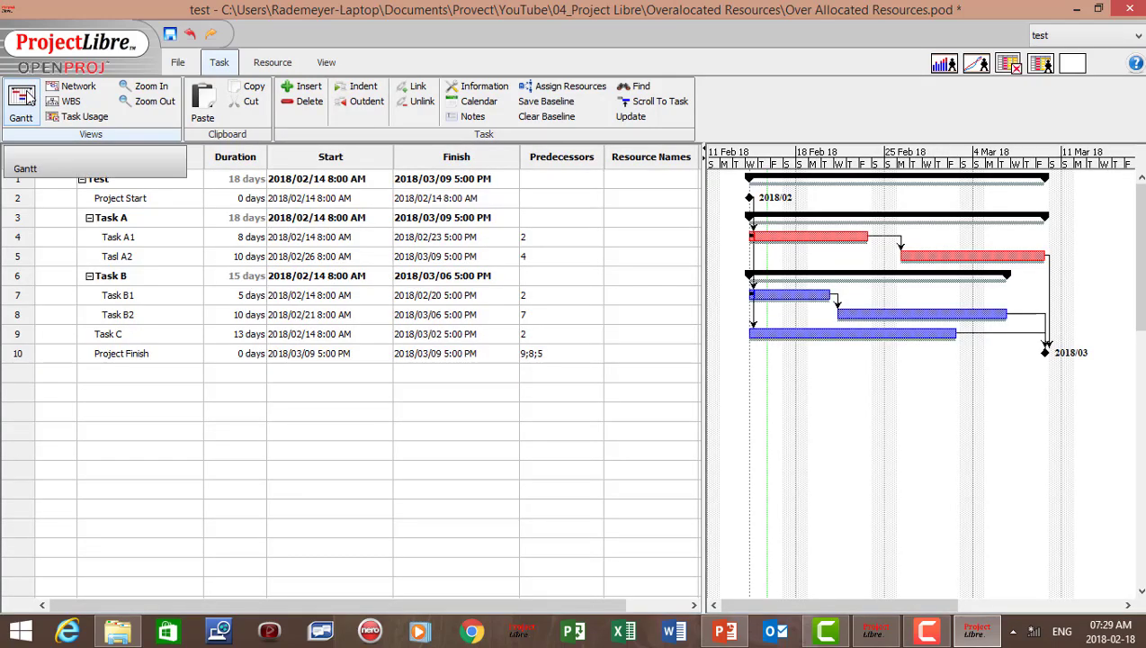
{"action": "double_click", "coordinate": [639, 236]}
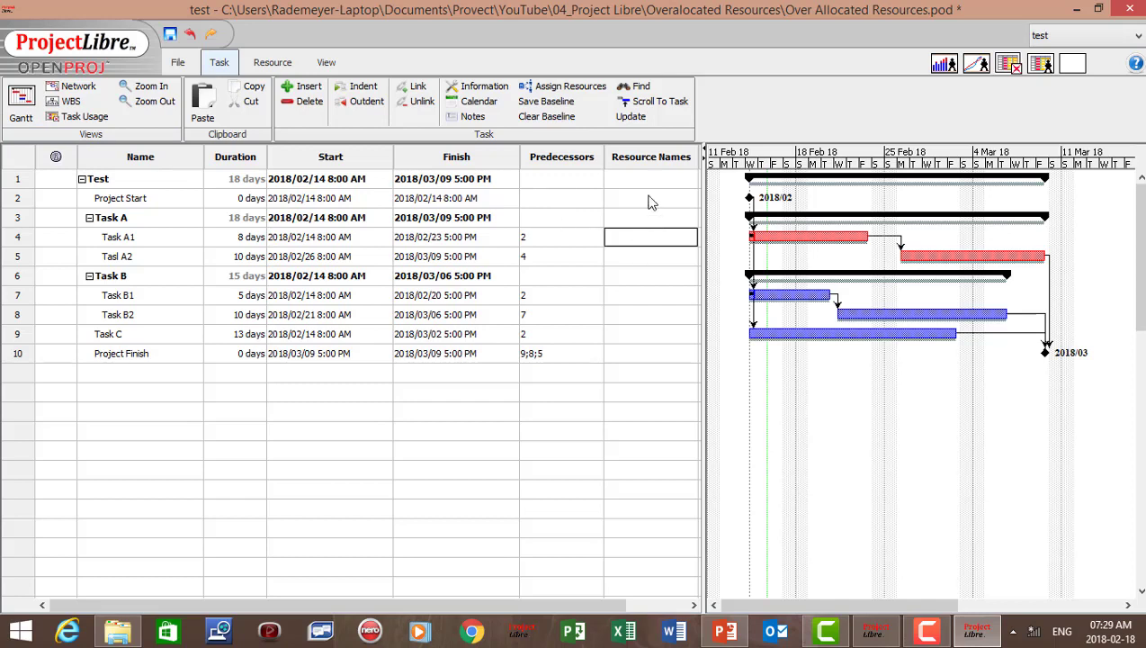
{"action": "left_click", "coordinate": [572, 88]}
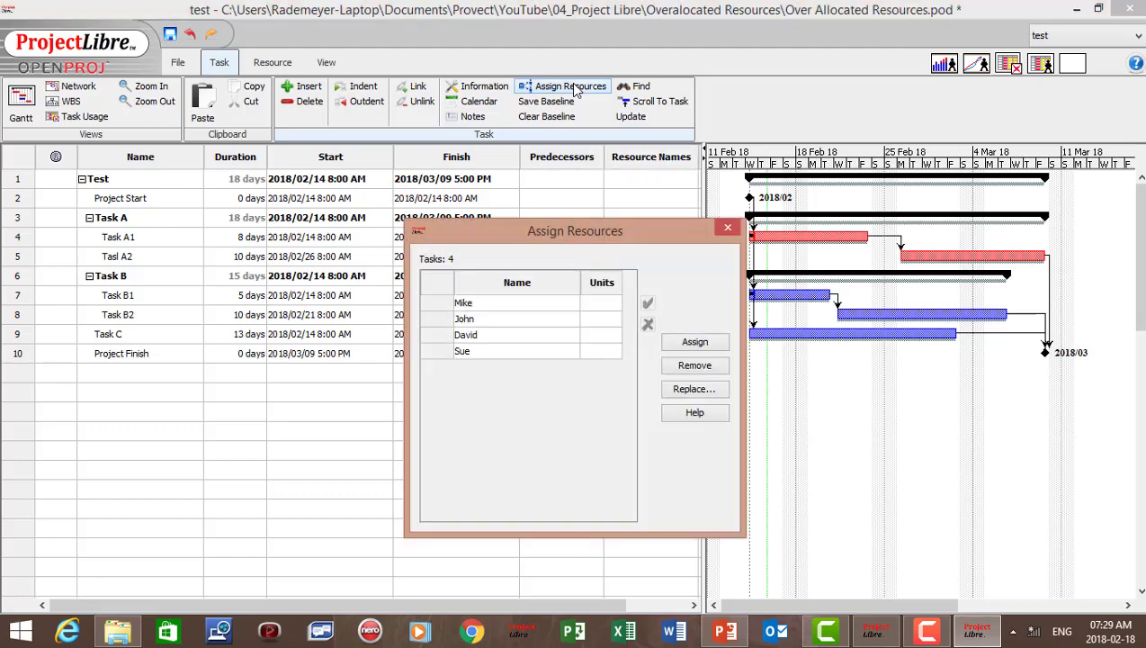
{"action": "left_click", "coordinate": [596, 304]}
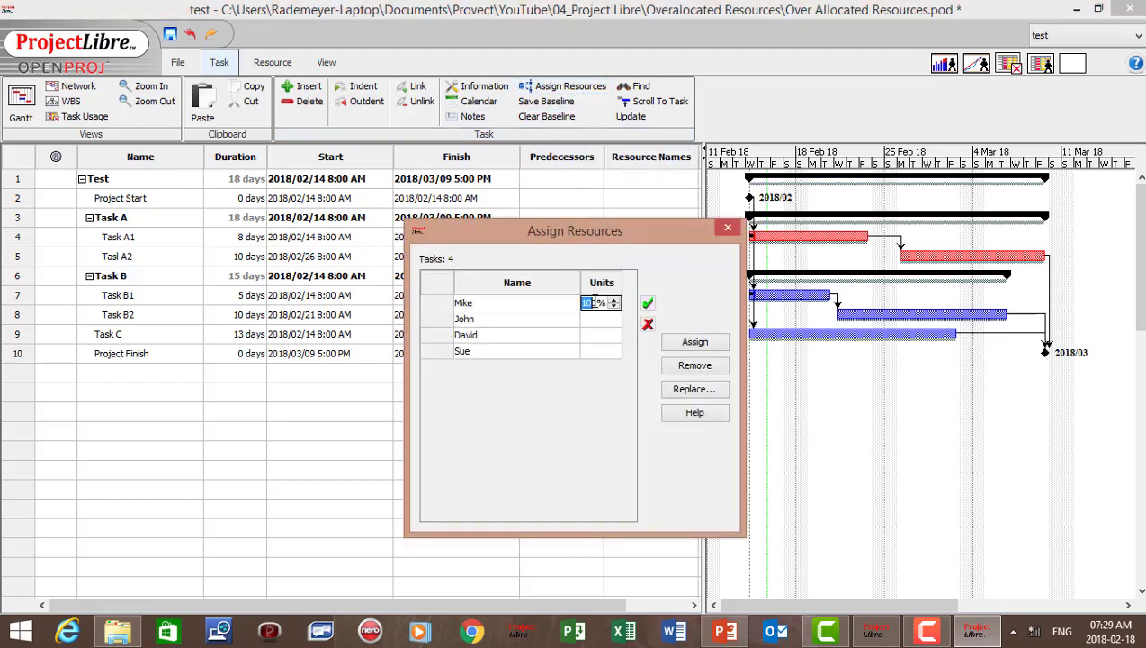
{"action": "left_click", "coordinate": [647, 303]}
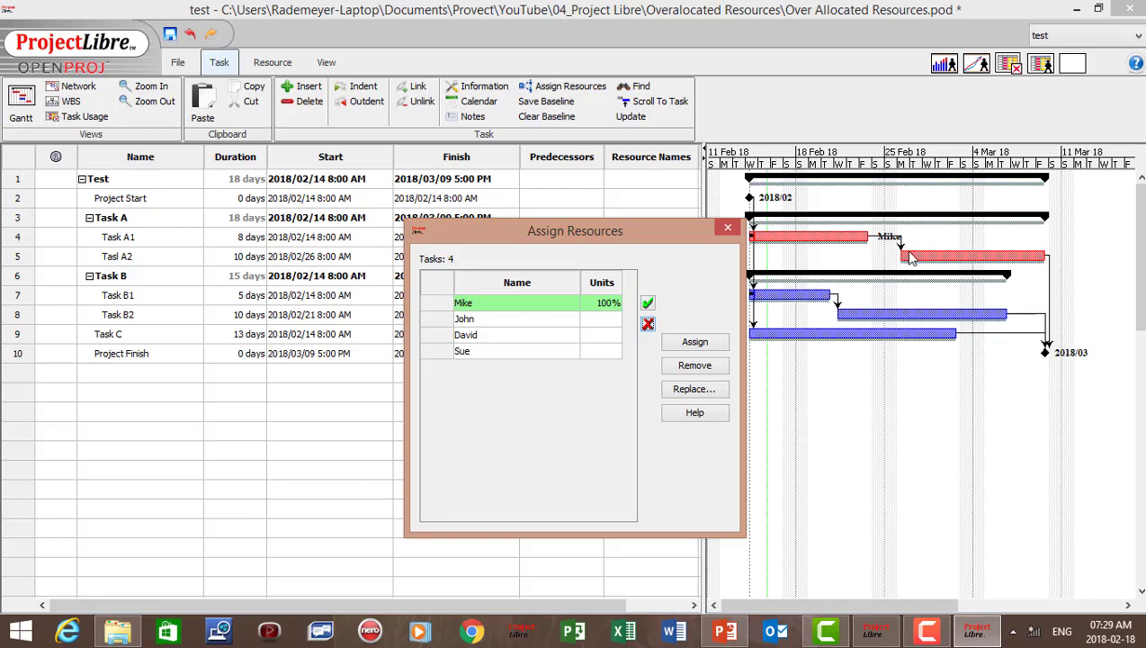
{"action": "left_click", "coordinate": [728, 227]}
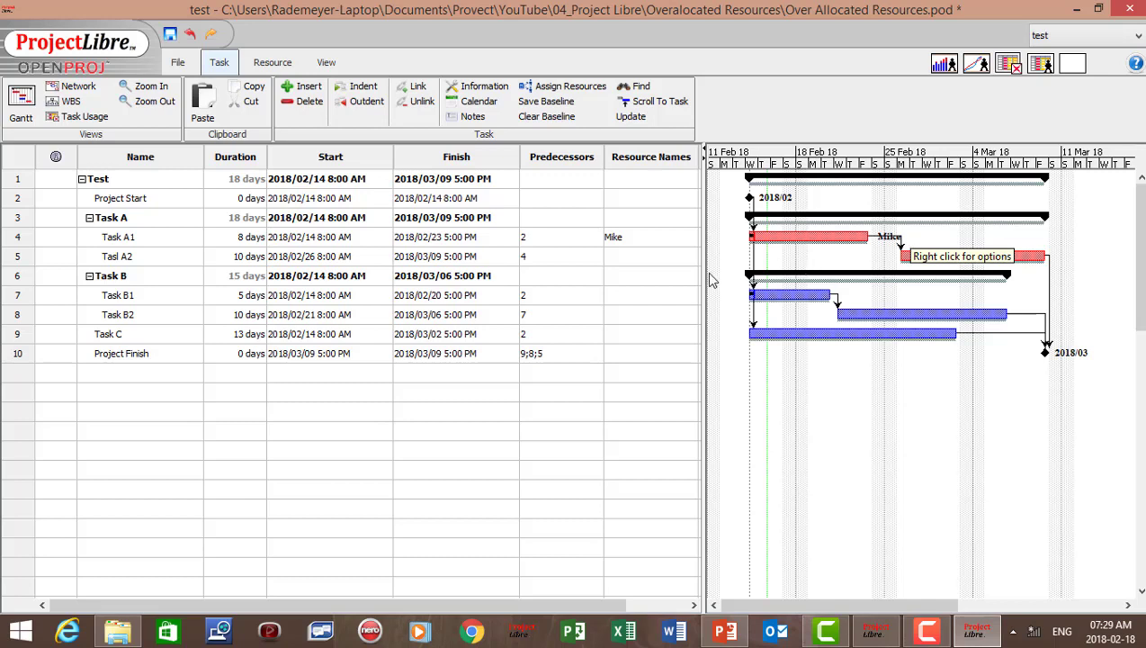
{"action": "left_click", "coordinate": [625, 257]}
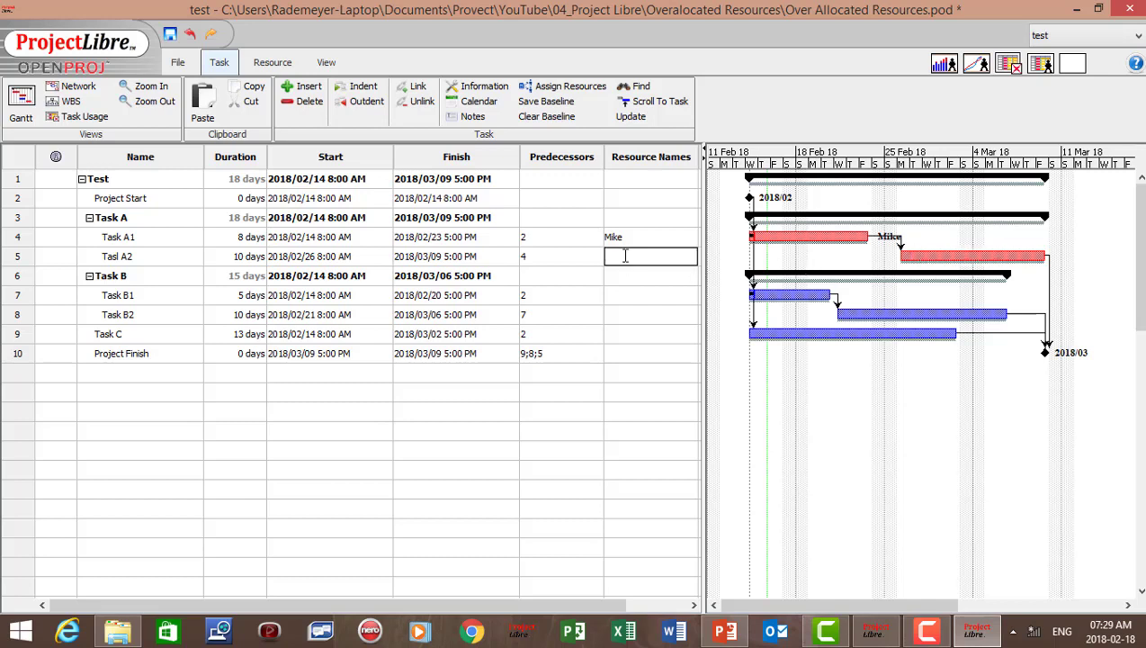
Step: Assign John to Task A2 at 100% units
{"action": "left_click", "coordinate": [548, 86]}
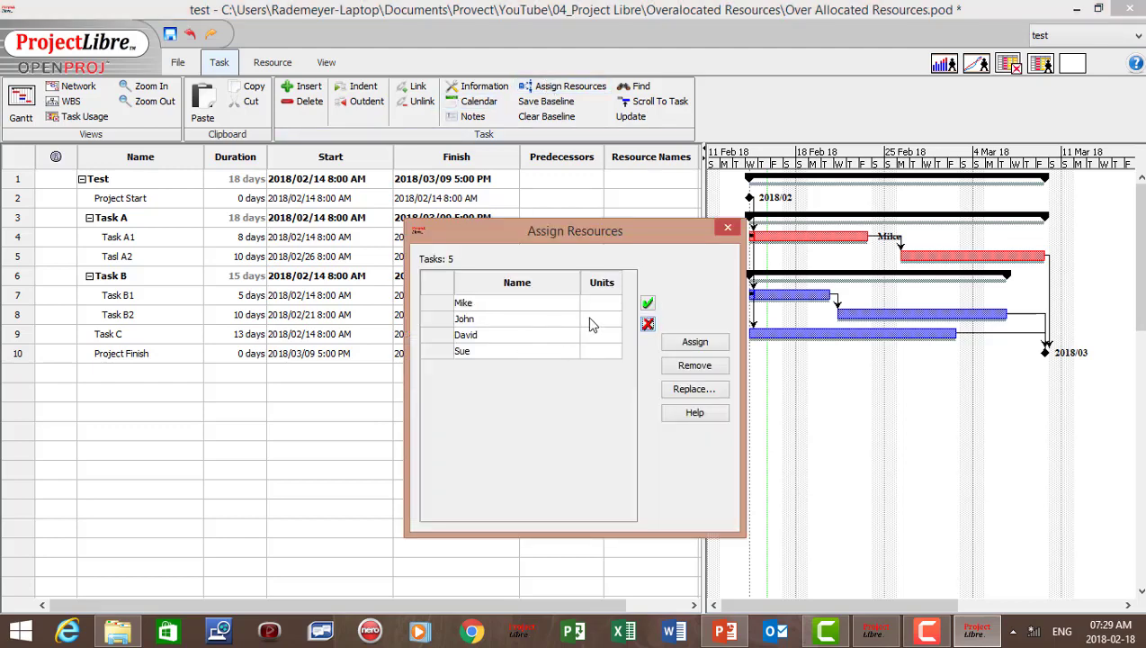
{"action": "left_click", "coordinate": [591, 321]}
{"action": "left_click", "coordinate": [647, 303]}
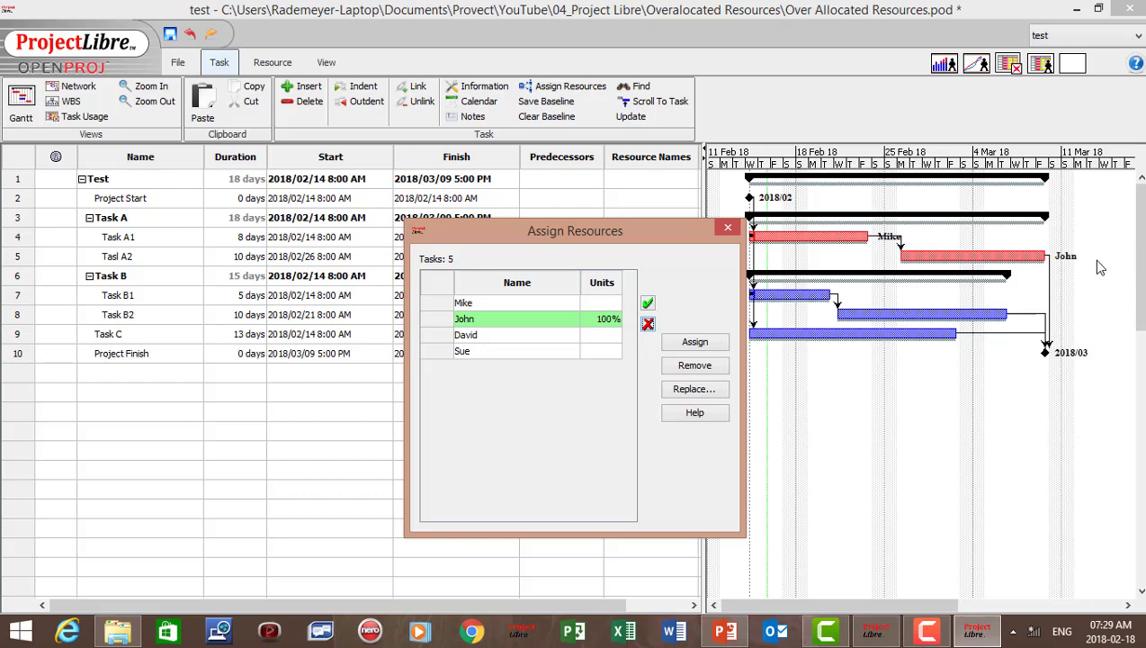
{"action": "left_click", "coordinate": [728, 227]}
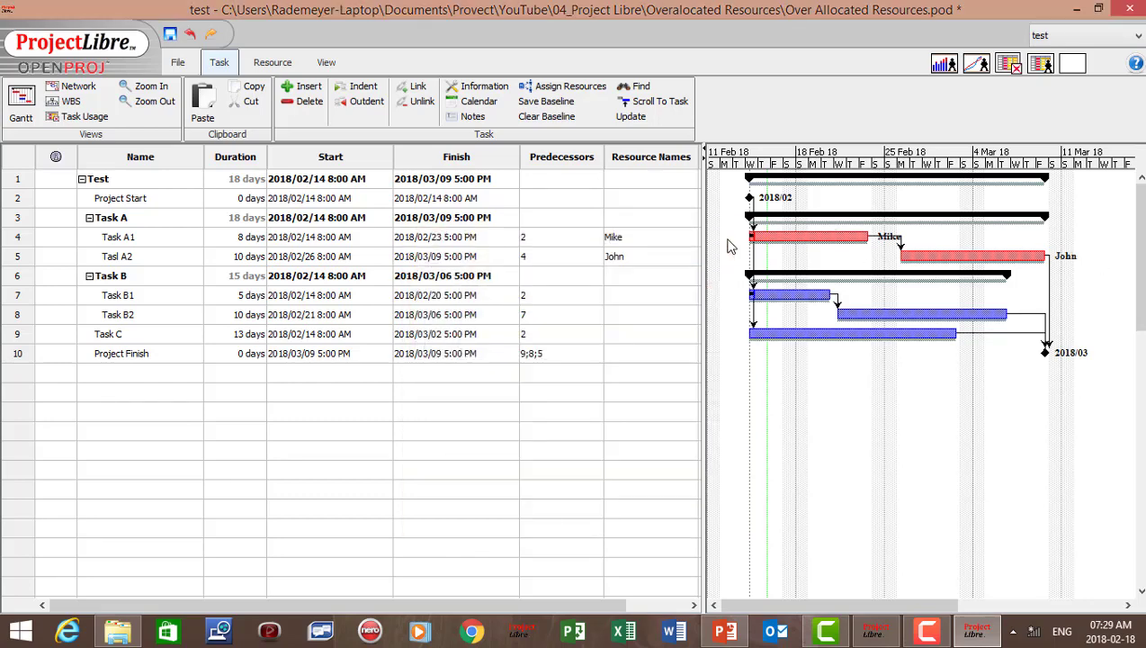
Step: Select Task B1 and assign Sue to it at 100% units
{"action": "left_click", "coordinate": [634, 296]}
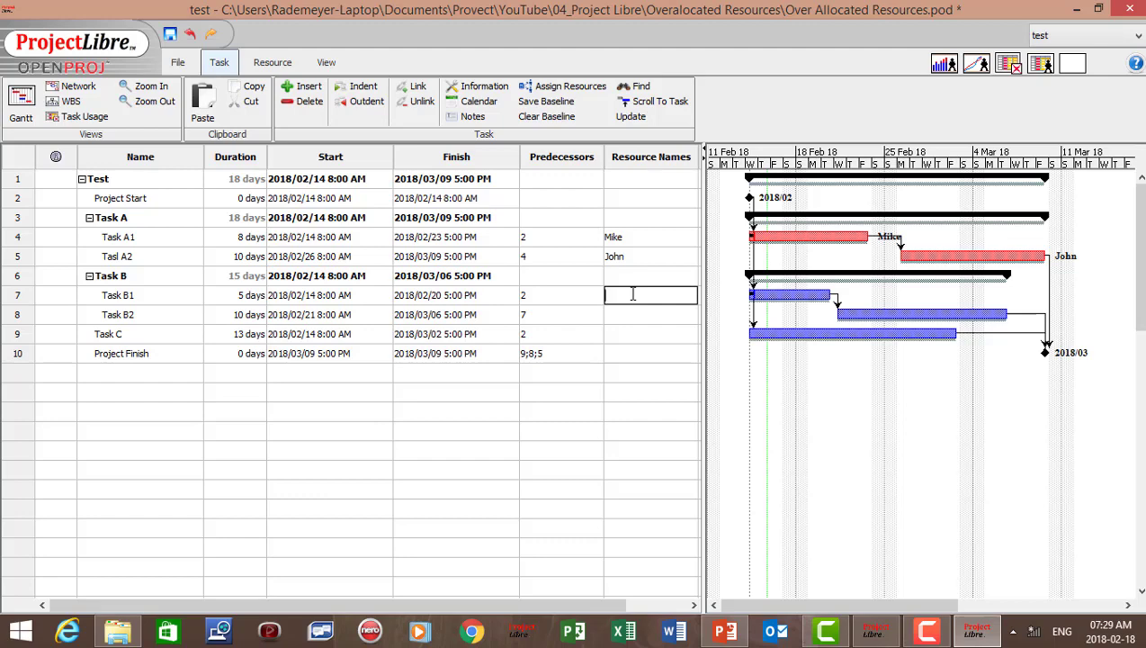
{"action": "left_click", "coordinate": [558, 90]}
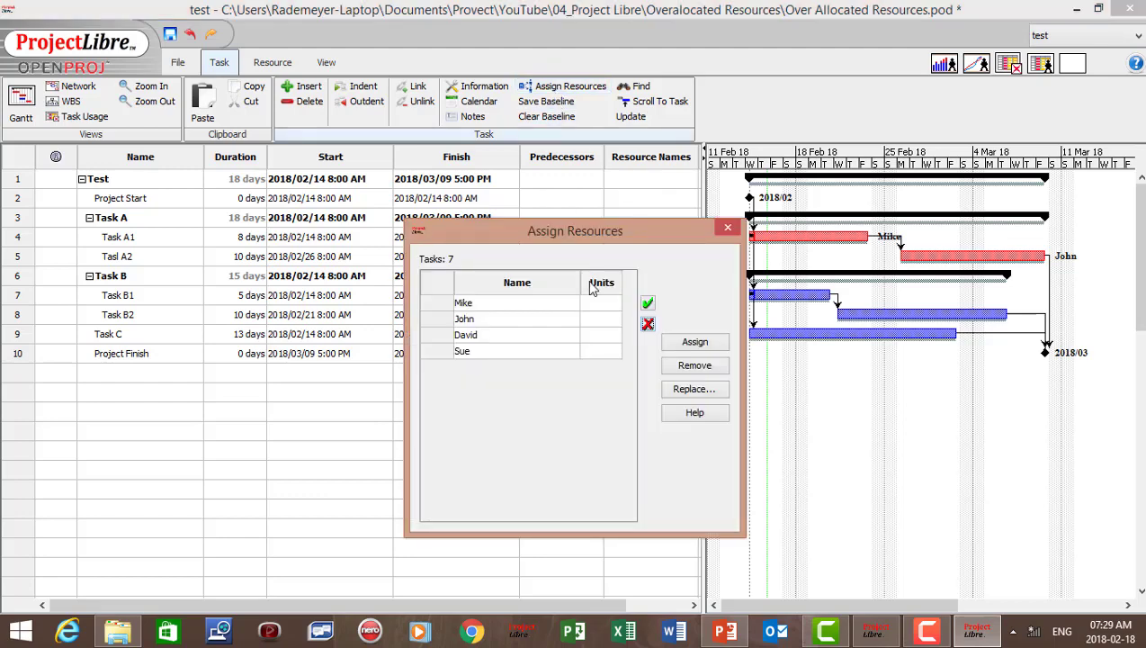
{"action": "left_click", "coordinate": [601, 350]}
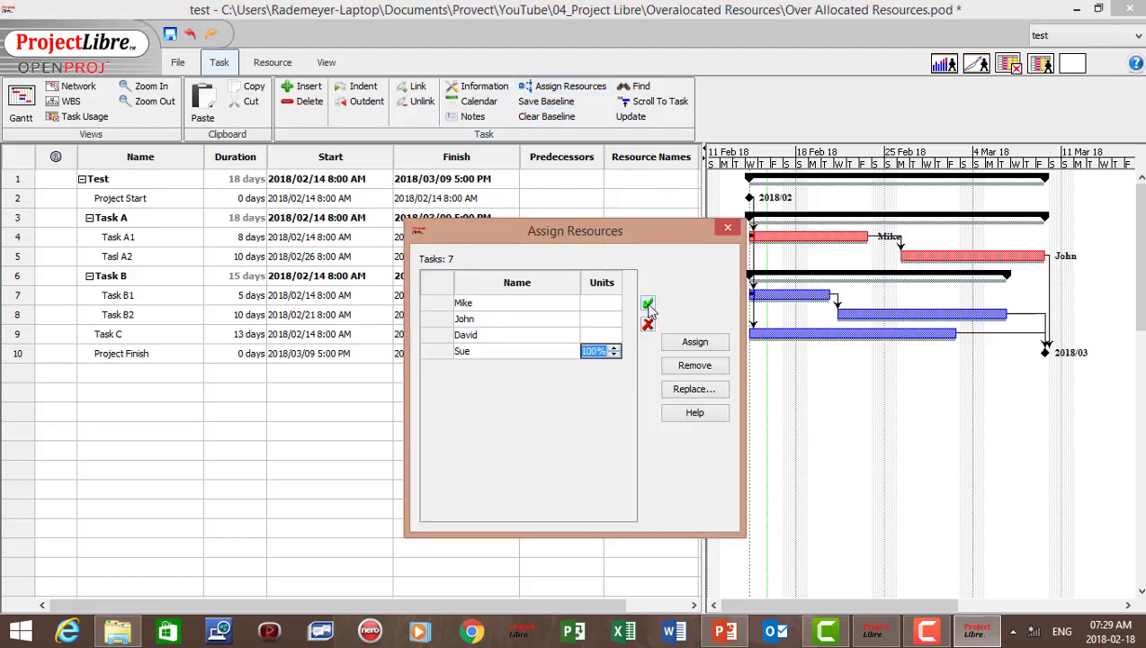
{"action": "left_click", "coordinate": [648, 305]}
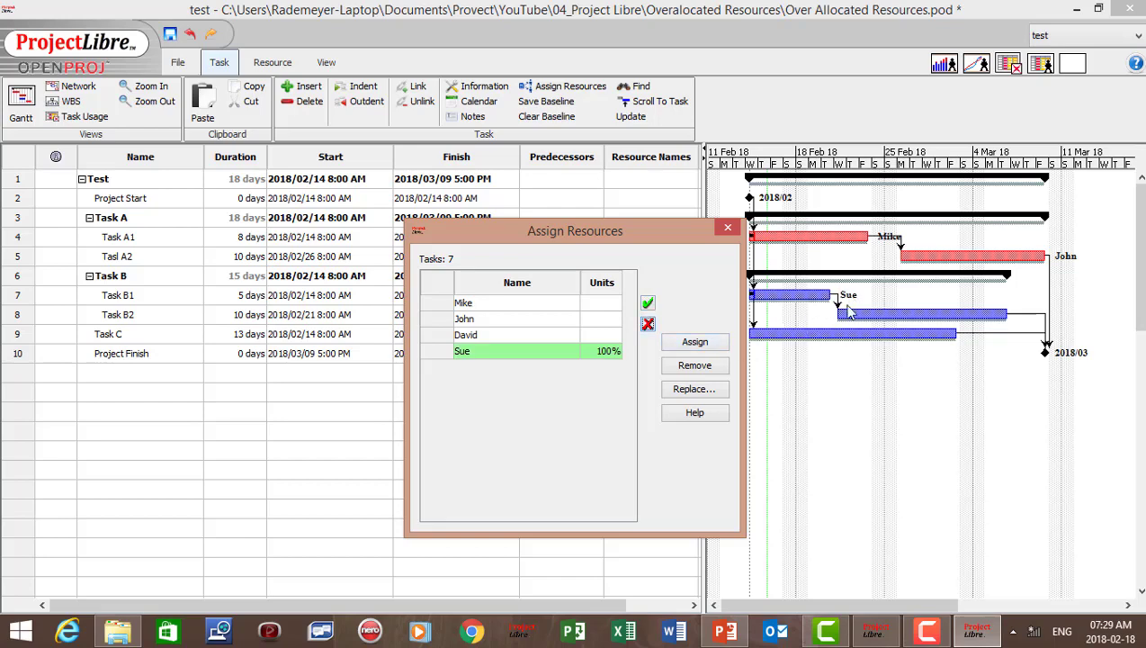
{"action": "left_click", "coordinate": [727, 231]}
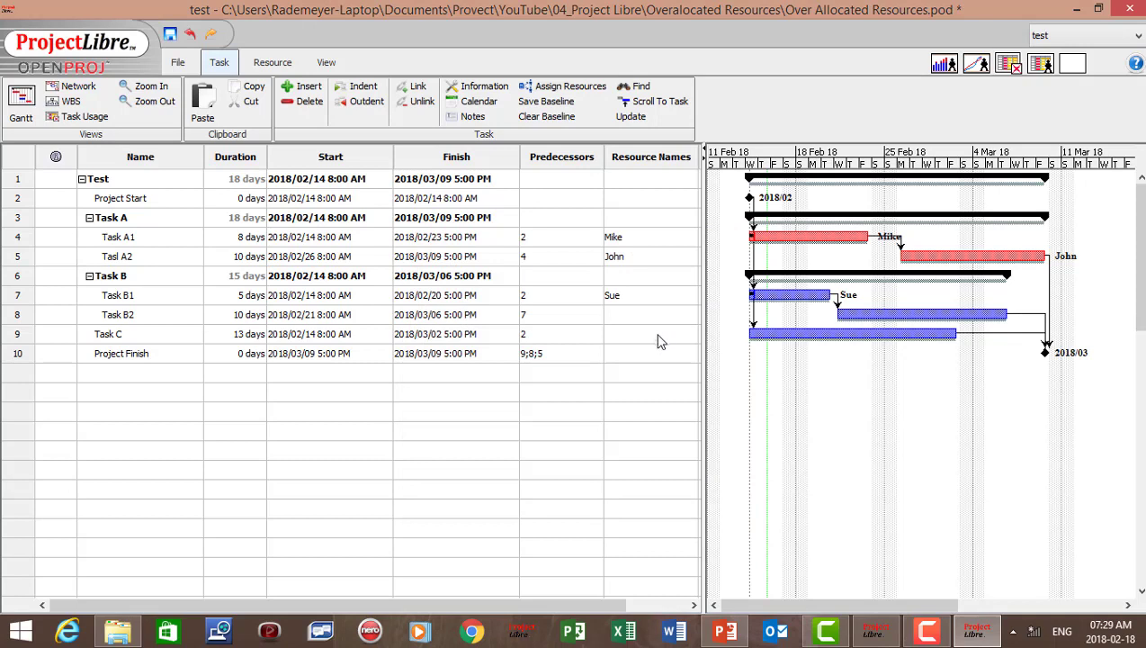
{"action": "left_click", "coordinate": [616, 314]}
Step: Give Task B2 David as its resource at 100% units
{"action": "left_click", "coordinate": [542, 87]}
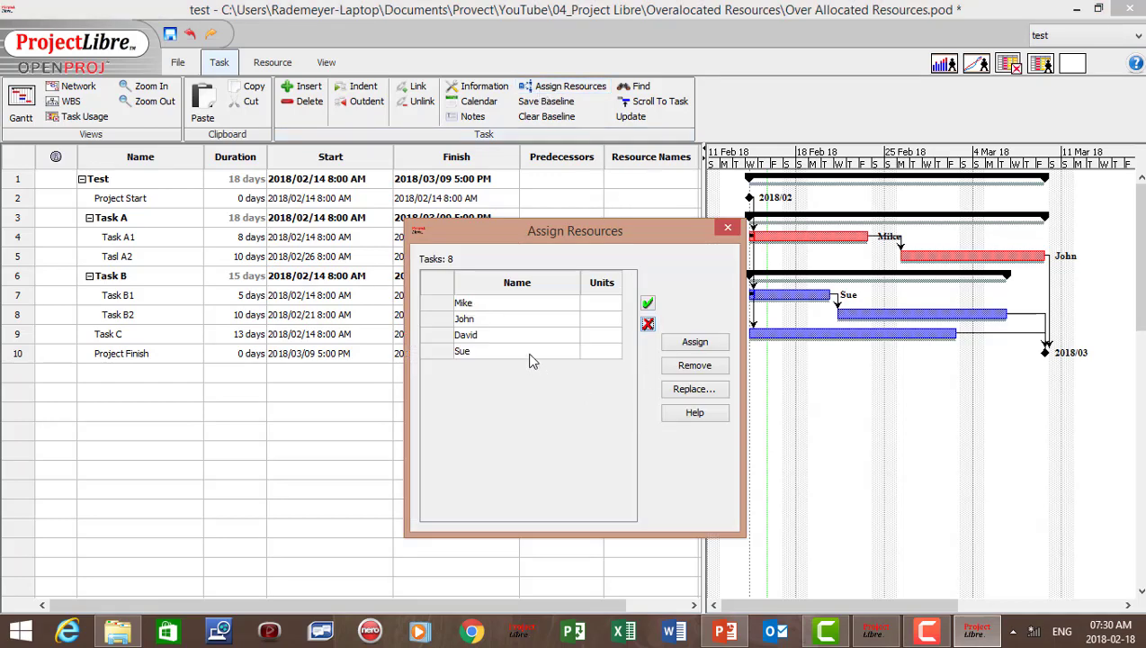
{"action": "left_click", "coordinate": [601, 334]}
{"action": "left_click", "coordinate": [648, 304]}
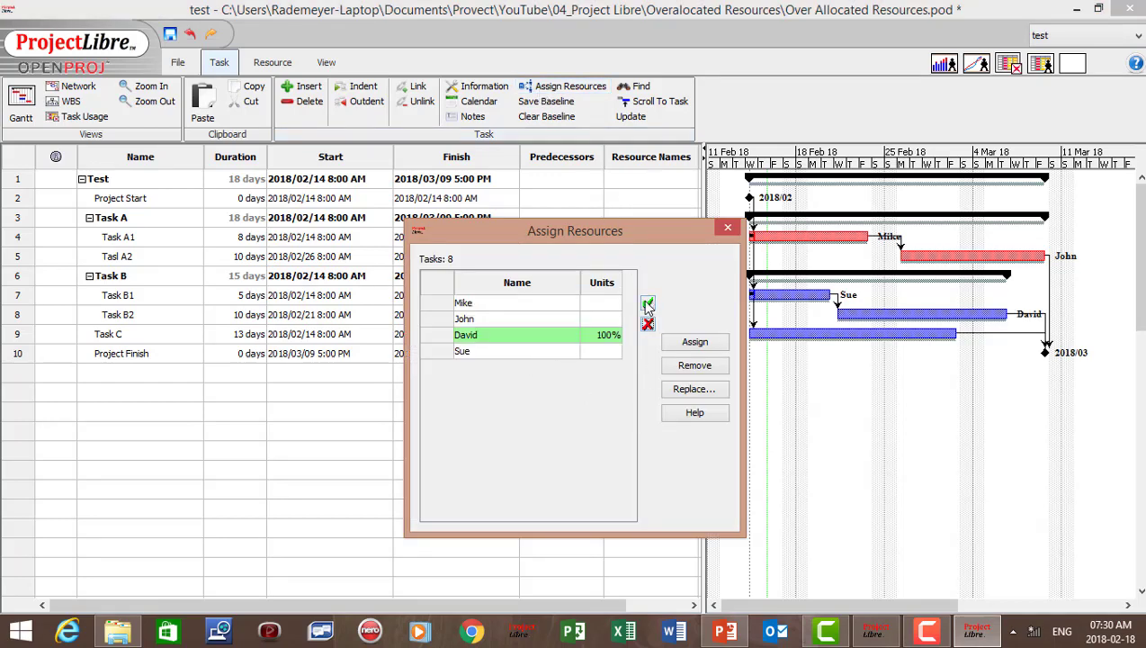
{"action": "left_click", "coordinate": [727, 227]}
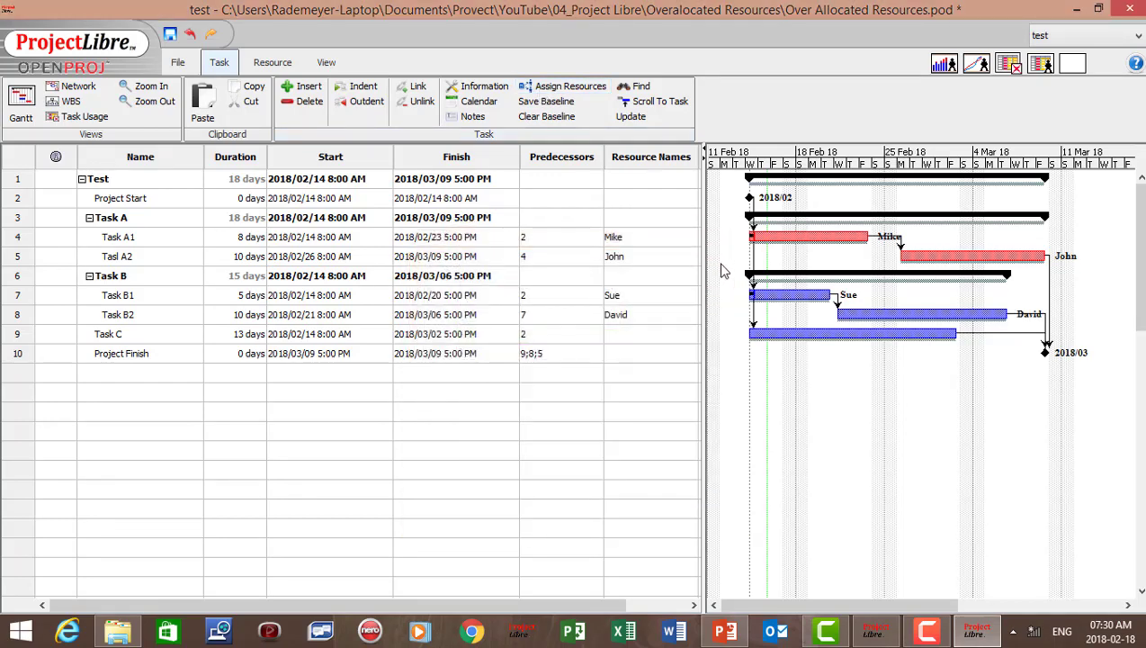
{"action": "left_click", "coordinate": [618, 334]}
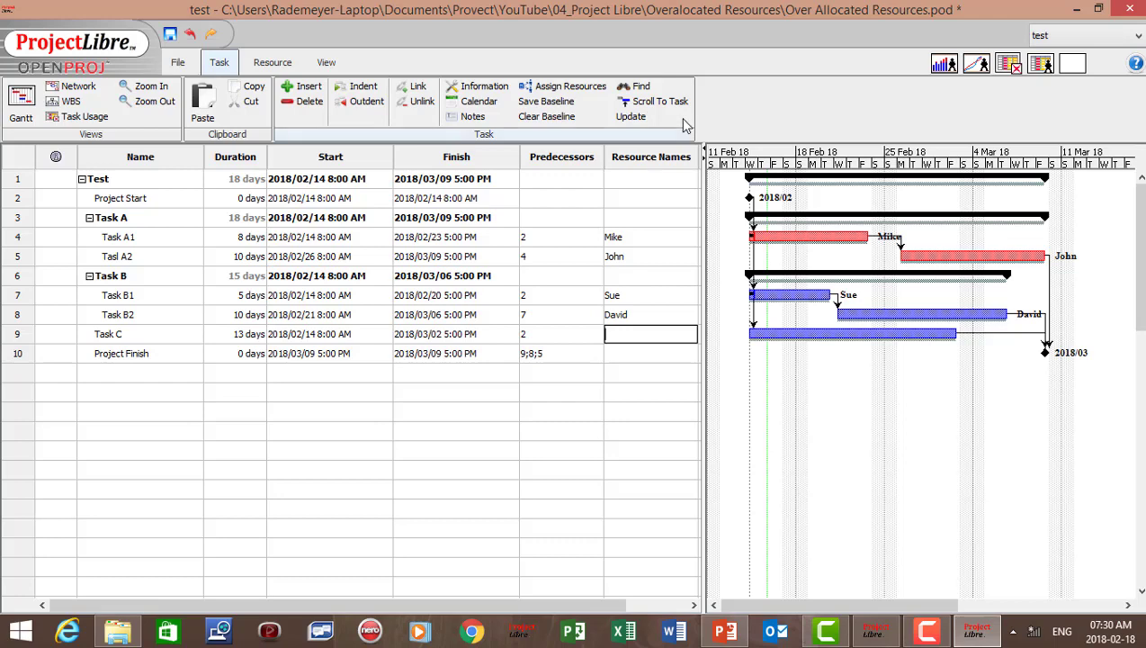
Step: Assign John at 100% and Sue at 50% units to Task C
{"action": "left_click", "coordinate": [567, 87]}
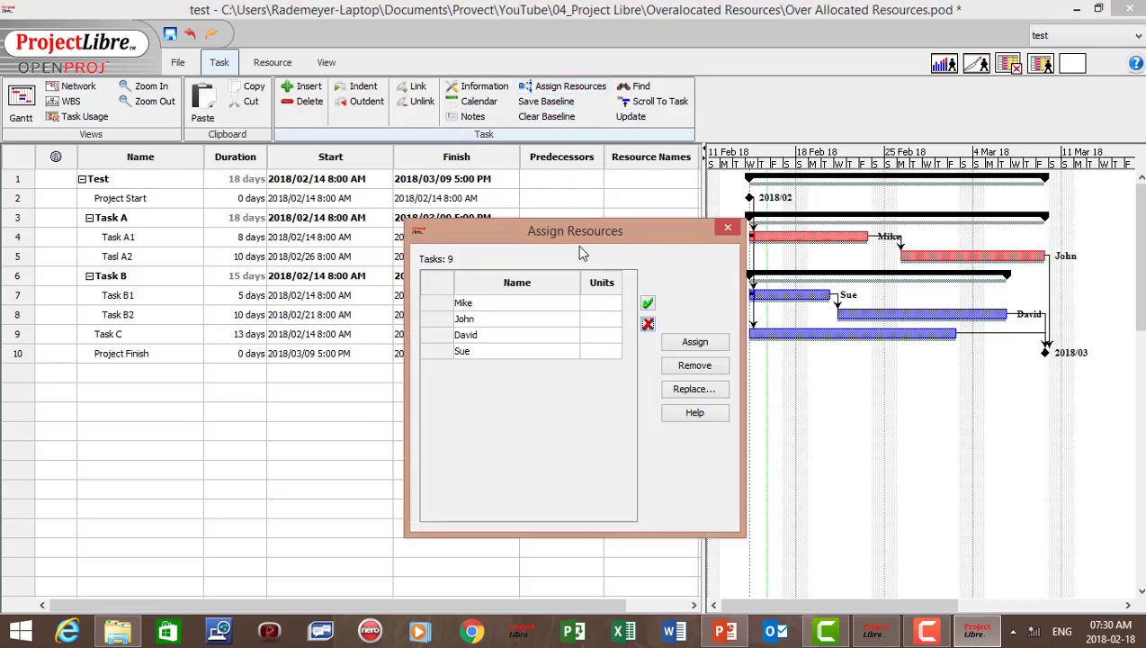
{"action": "left_click", "coordinate": [603, 318]}
{"action": "left_click", "coordinate": [648, 304]}
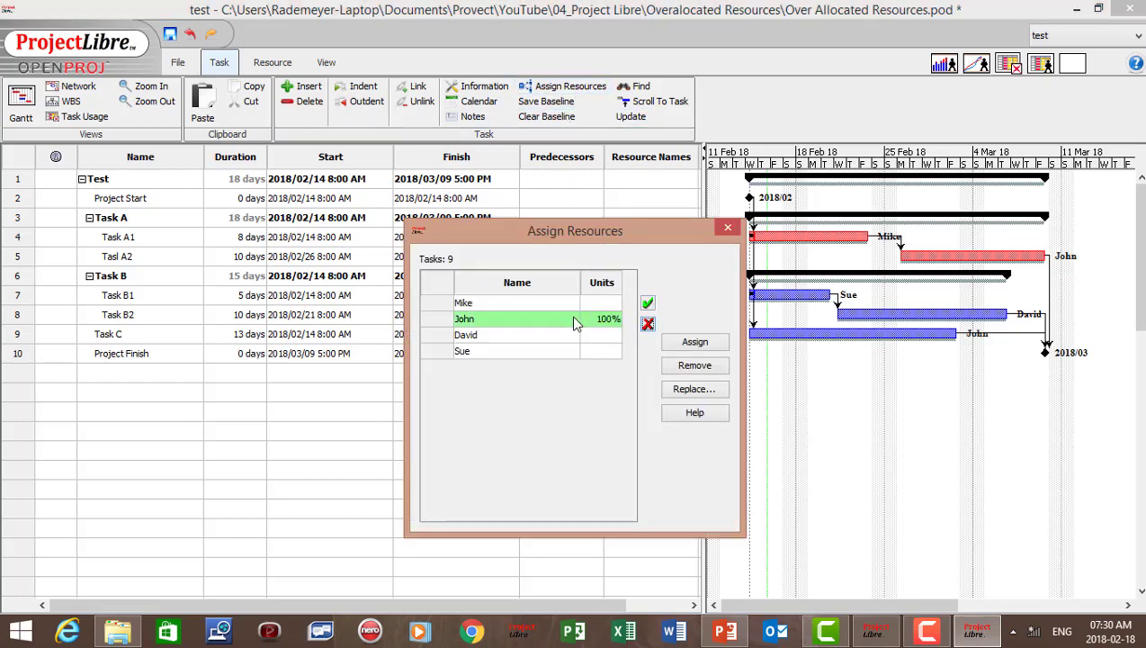
{"action": "left_click", "coordinate": [595, 351]}
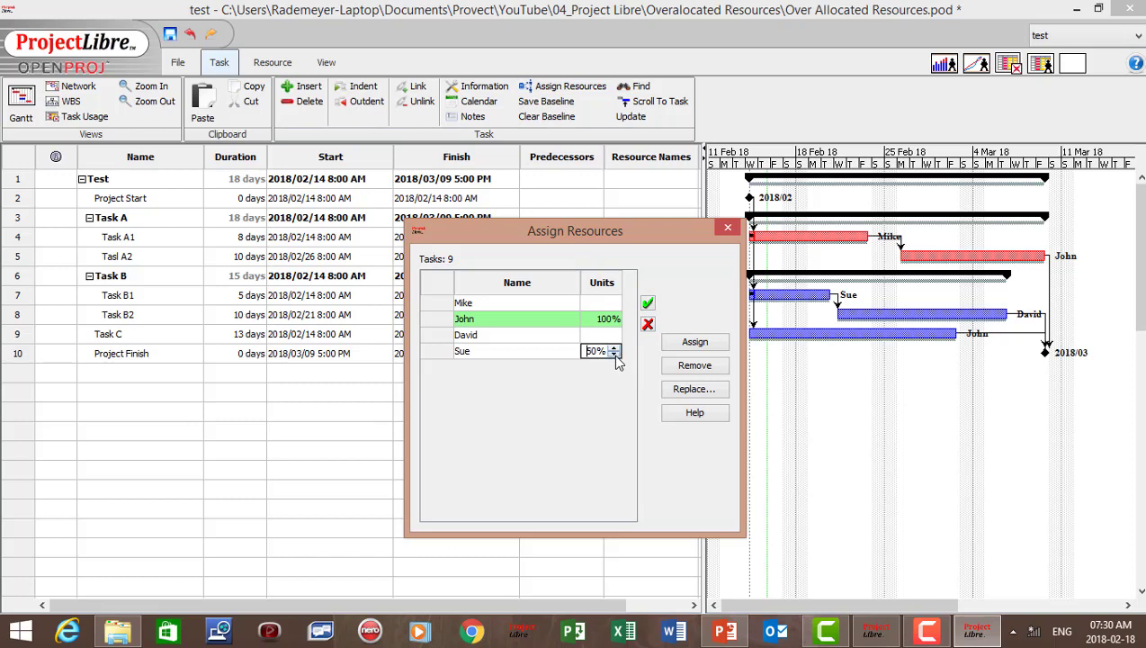
{"action": "left_click", "coordinate": [647, 304]}
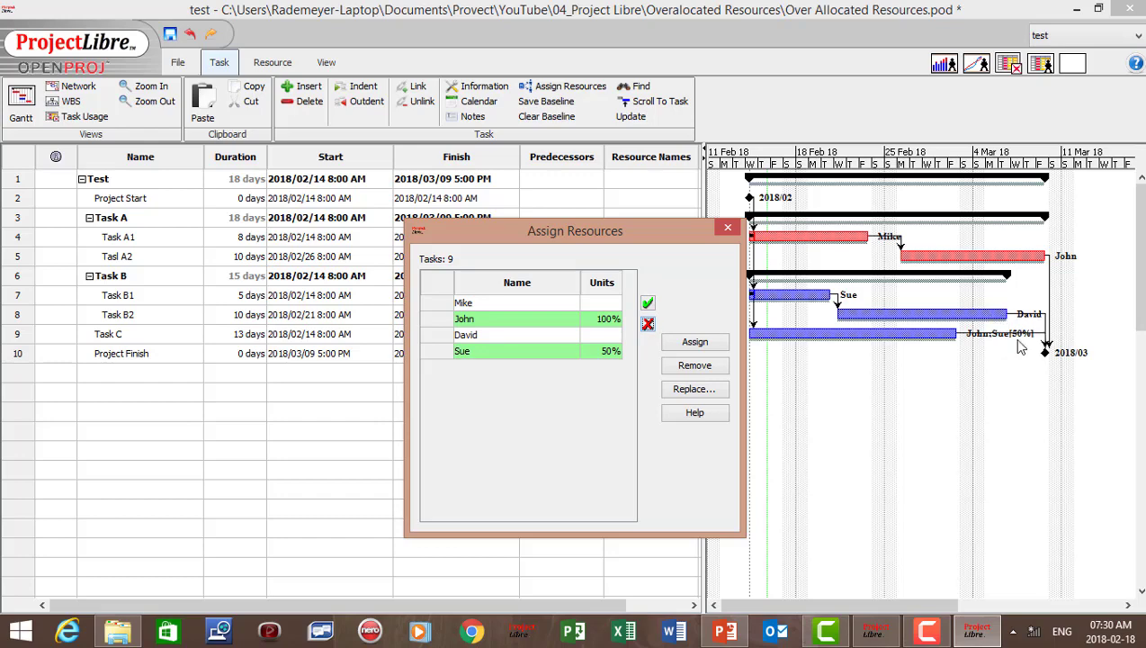
{"action": "left_click", "coordinate": [729, 229]}
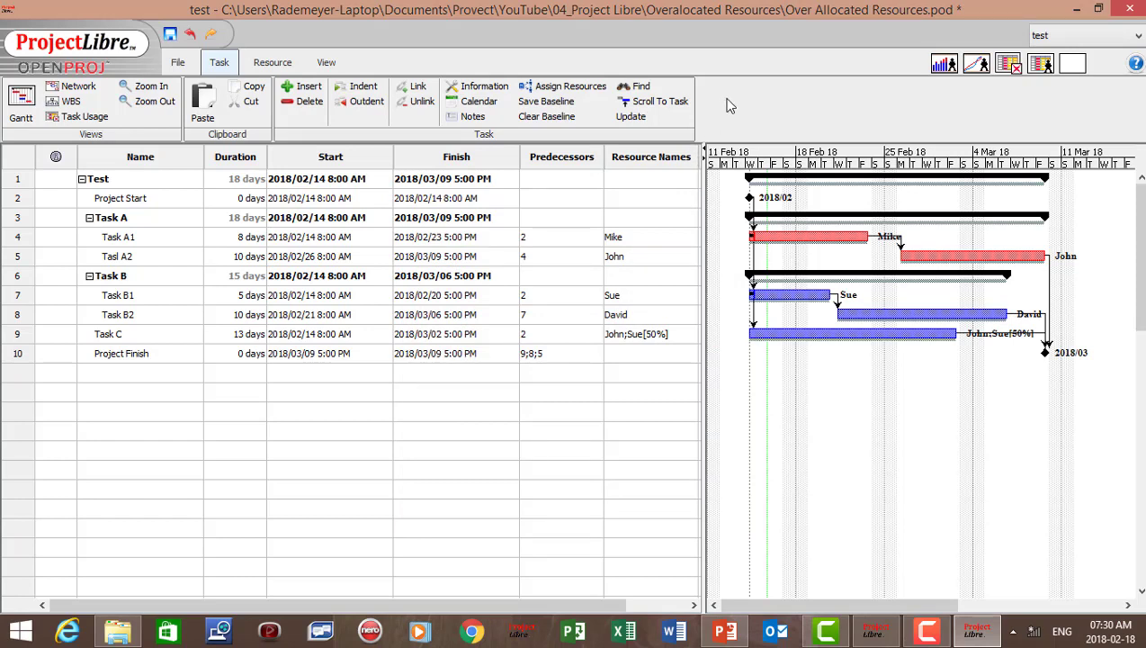
{"action": "left_click", "coordinate": [326, 63]}
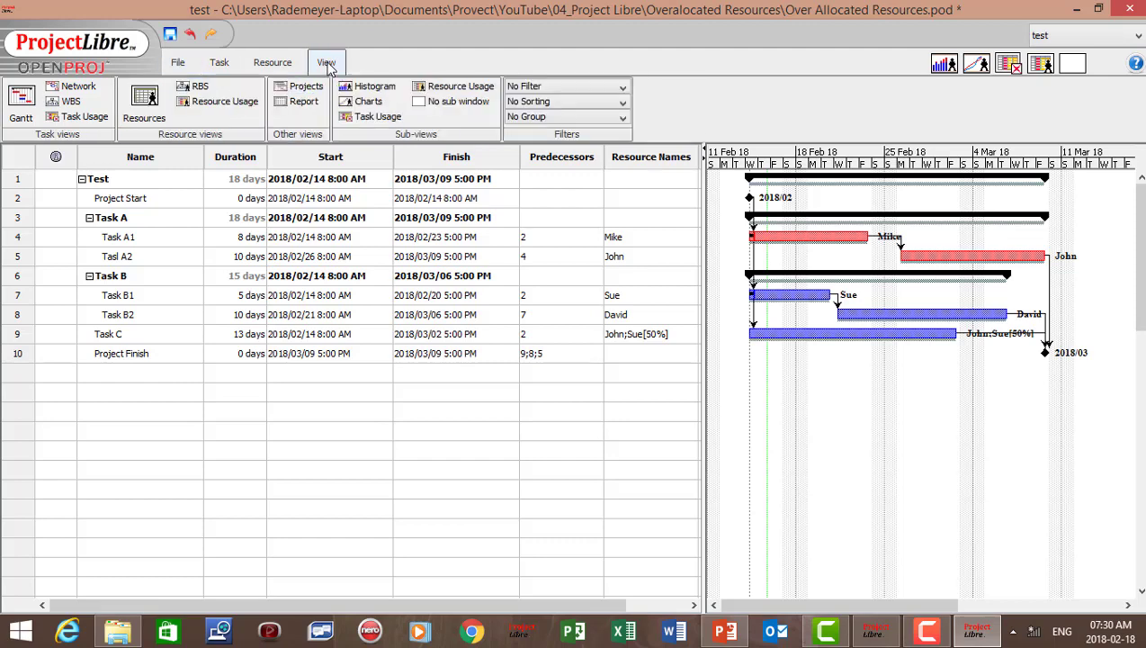
Step: Show the Histogram sub-view, enlarge its pane, and display Mike's workload
{"action": "left_click", "coordinate": [374, 87]}
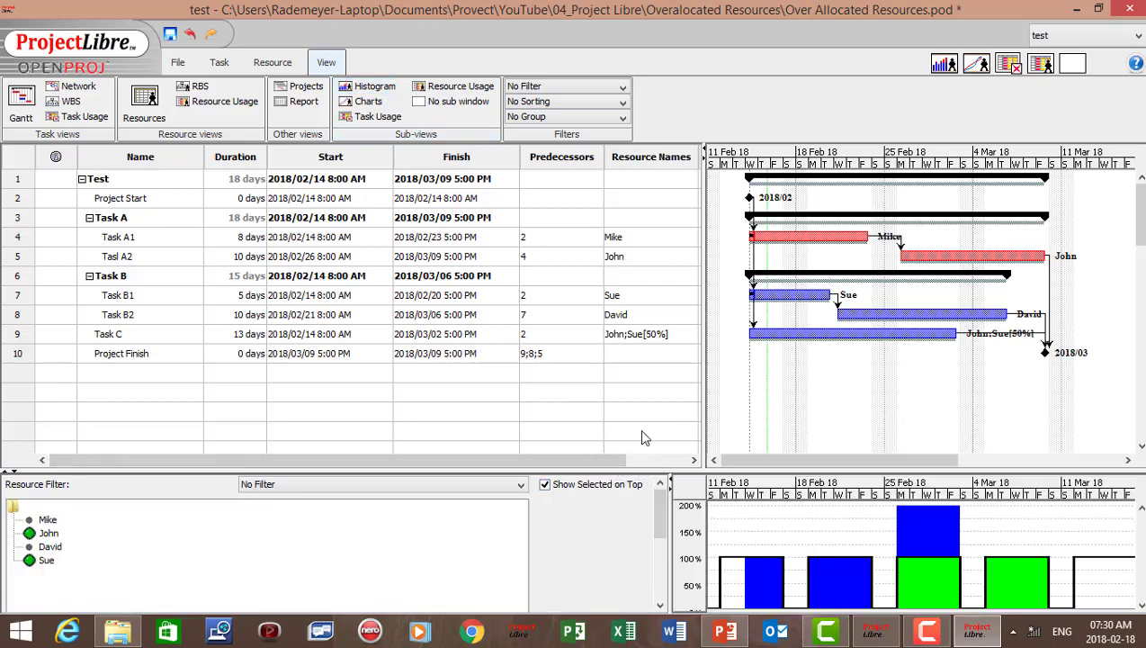
{"action": "left_click_drag", "start_coordinate": [650, 469], "coordinate": [662, 421]}
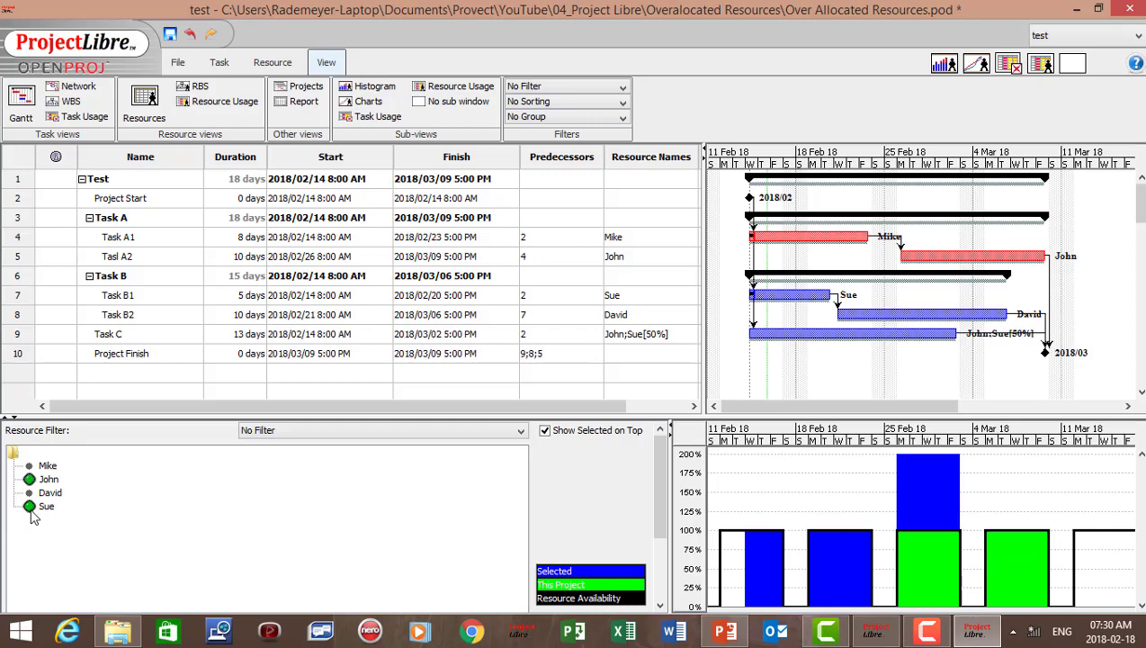
{"action": "left_click", "coordinate": [47, 467]}
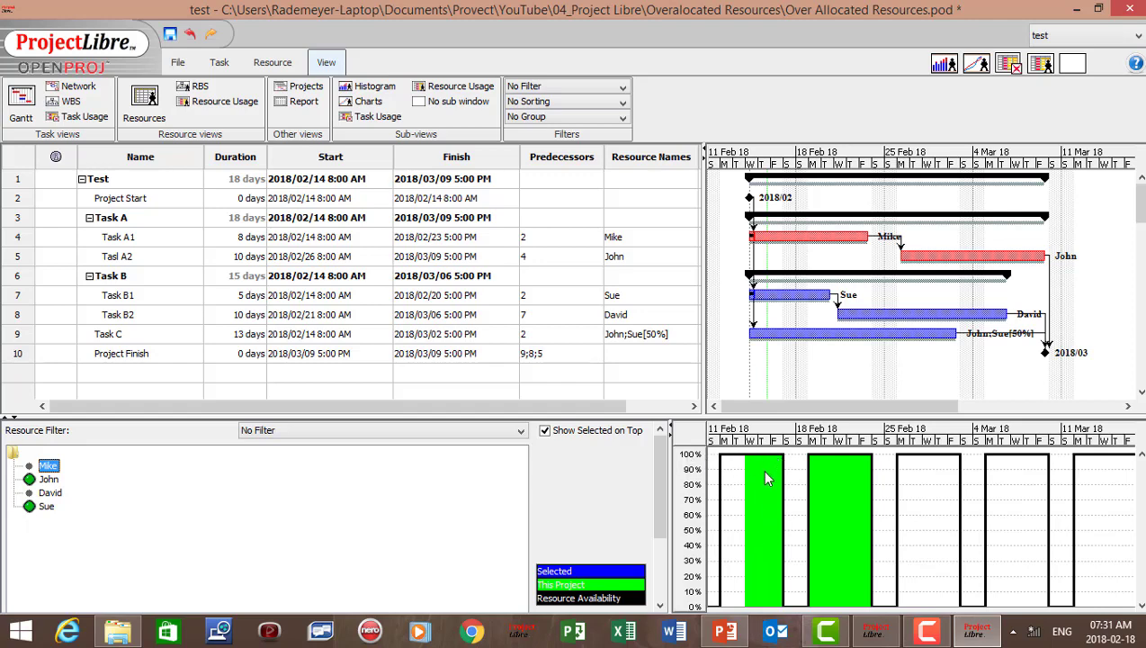
Step: Select John, David, then Sue in the histogram to compare their workloads
{"action": "left_click", "coordinate": [48, 479]}
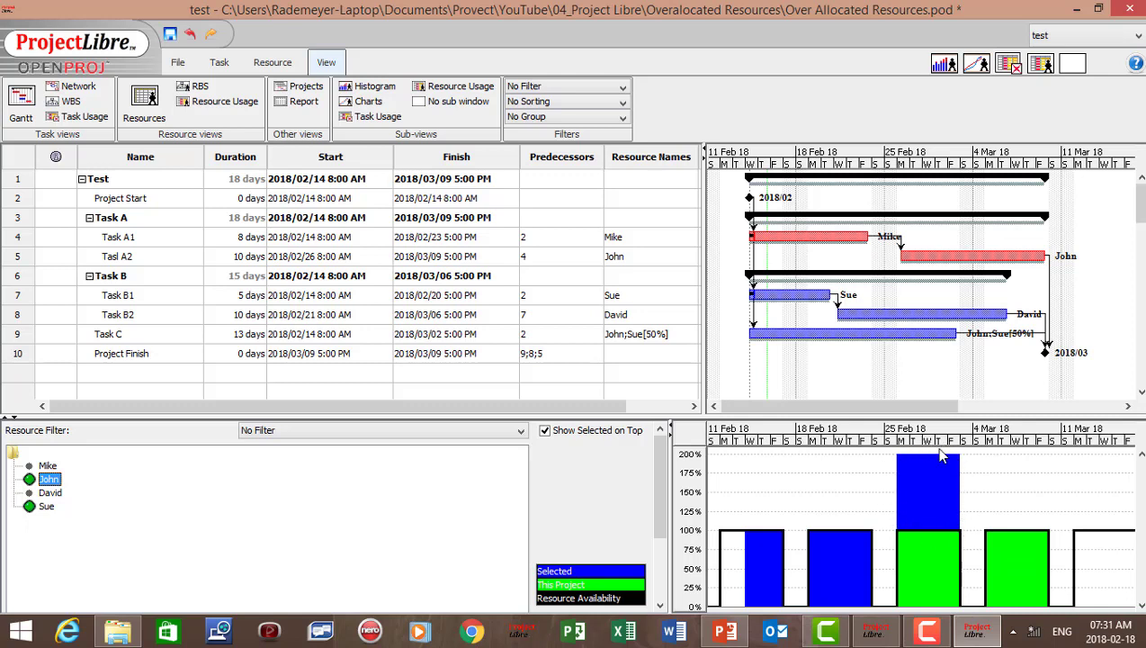
{"action": "left_click", "coordinate": [50, 493]}
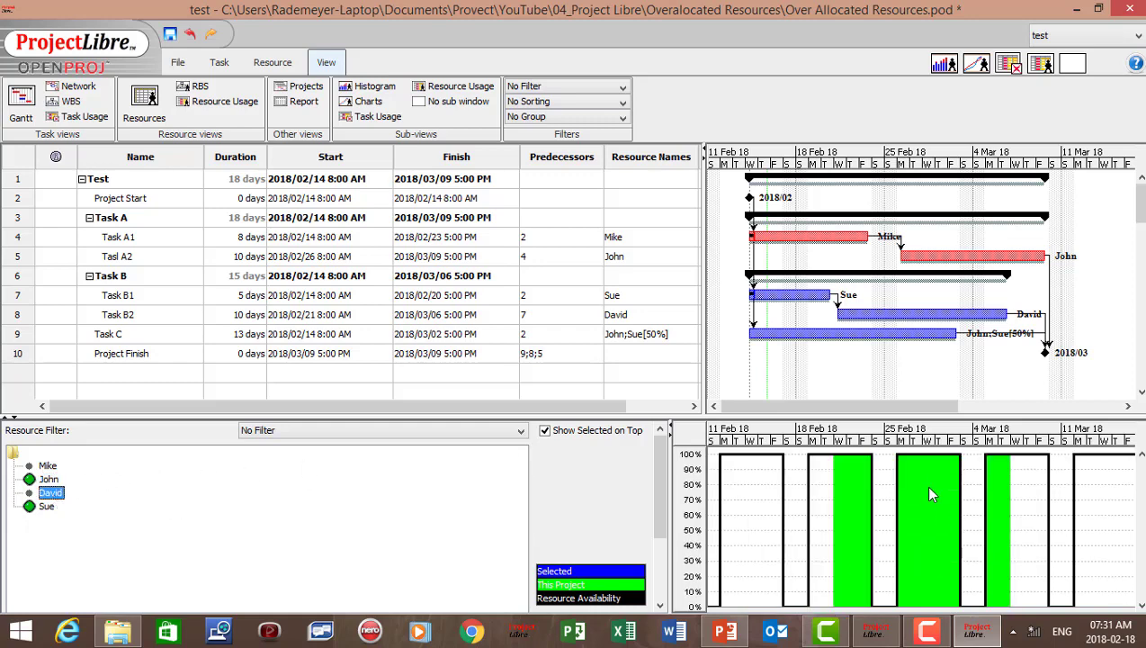
{"action": "left_click", "coordinate": [46, 507]}
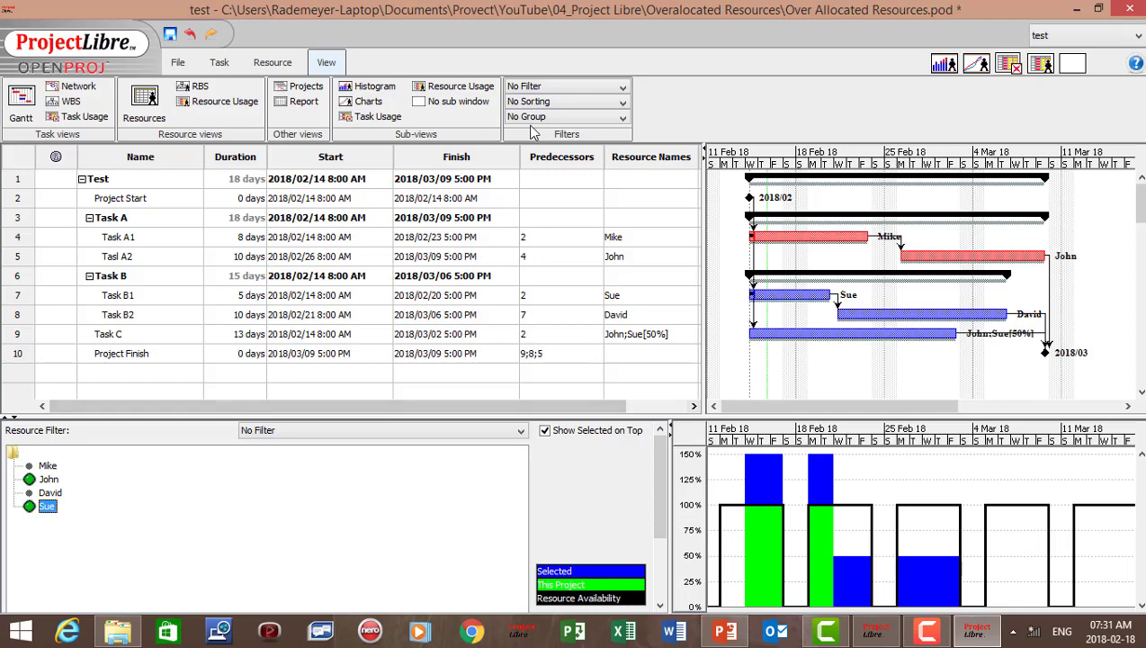
Step: Switch to the Resource Usage sub-view and select Tasl A2 to list John's 80 and 104 hours
{"action": "left_click", "coordinate": [461, 88]}
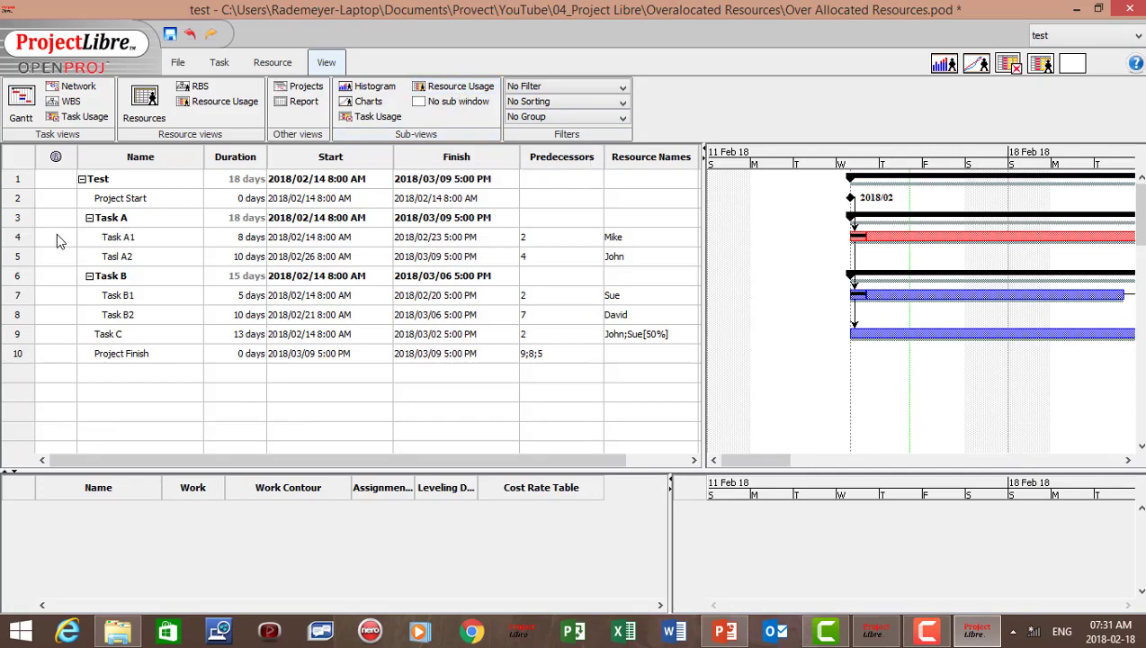
{"action": "left_click", "coordinate": [20, 237]}
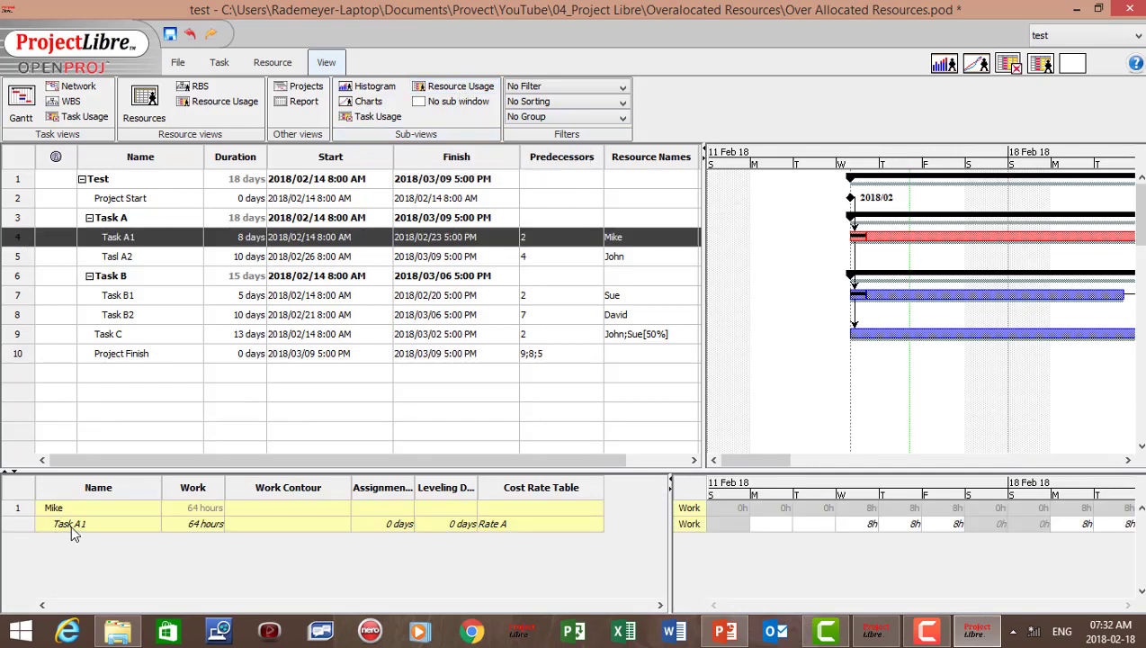
{"action": "left_click", "coordinate": [1130, 460]}
{"action": "left_click", "coordinate": [1129, 460]}
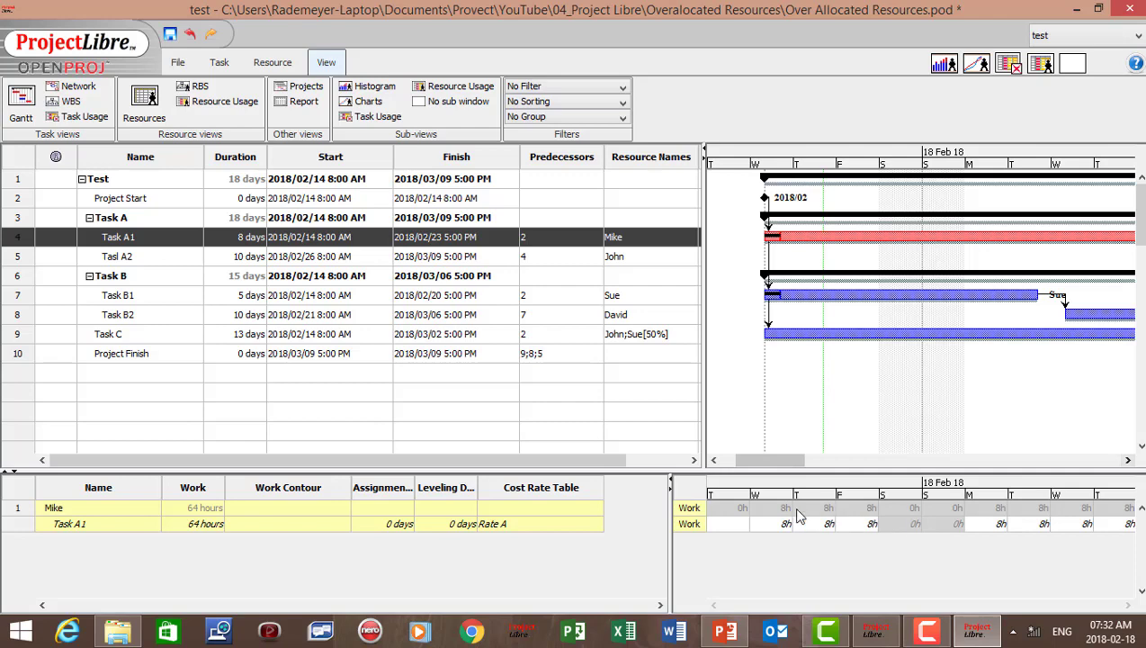
{"action": "left_click", "coordinate": [1129, 461]}
{"action": "left_click", "coordinate": [1130, 461]}
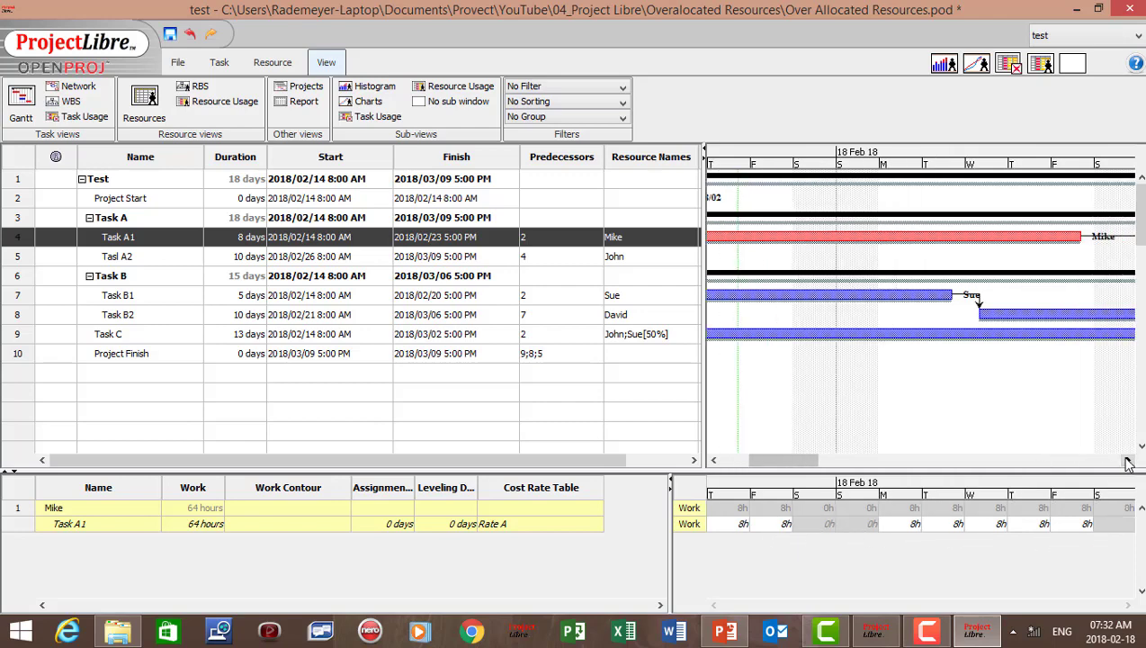
{"action": "left_click", "coordinate": [13, 258]}
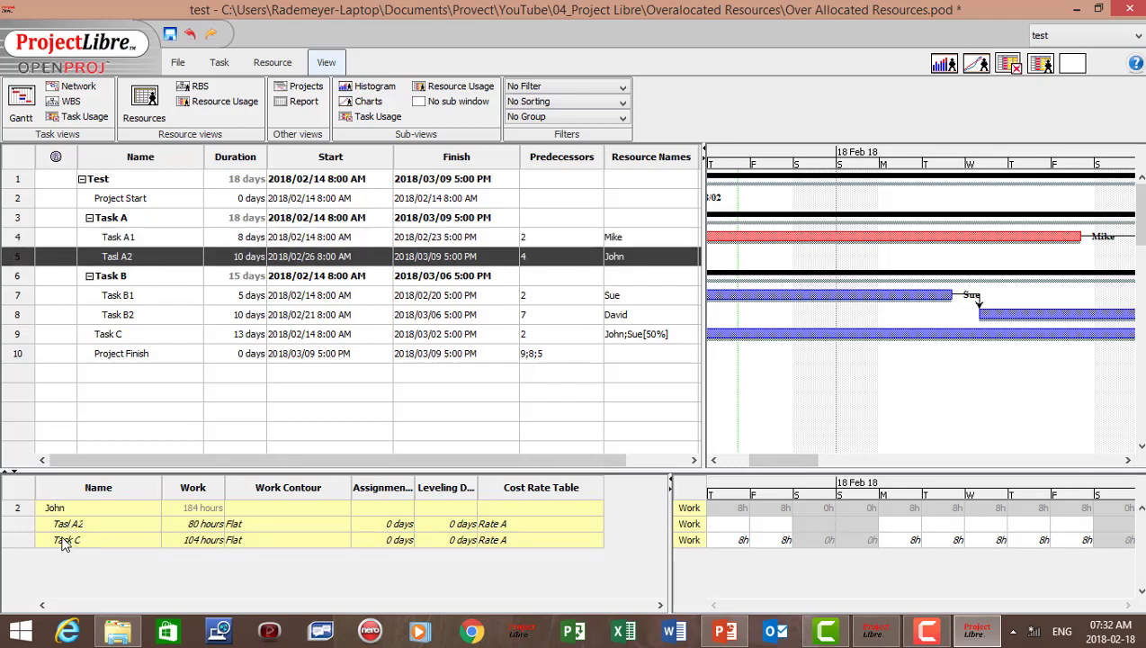
Step: Scroll John's usage timeline from 11 Feb to 4 Mar, then select Task B1 for Sue's usage
{"action": "left_click", "coordinate": [716, 461]}
{"action": "left_click", "coordinate": [716, 461]}
{"action": "left_click", "coordinate": [716, 461]}
{"action": "left_click", "coordinate": [716, 461]}
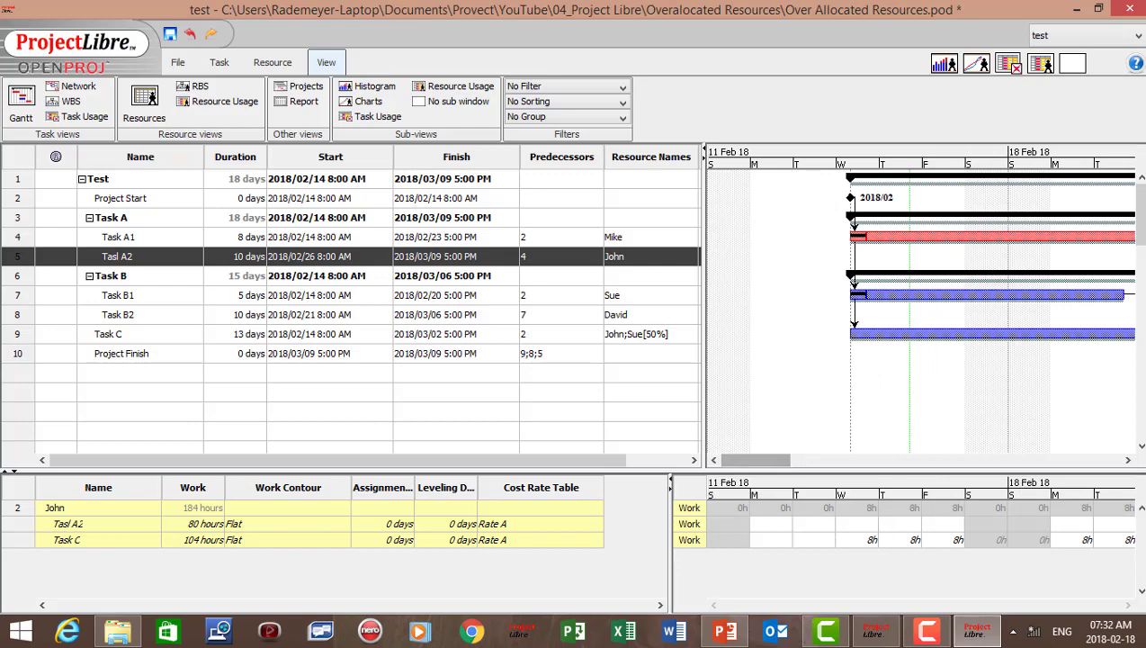
{"action": "left_click", "coordinate": [1128, 461]}
{"action": "left_click", "coordinate": [1128, 461]}
{"action": "left_click", "coordinate": [1128, 460]}
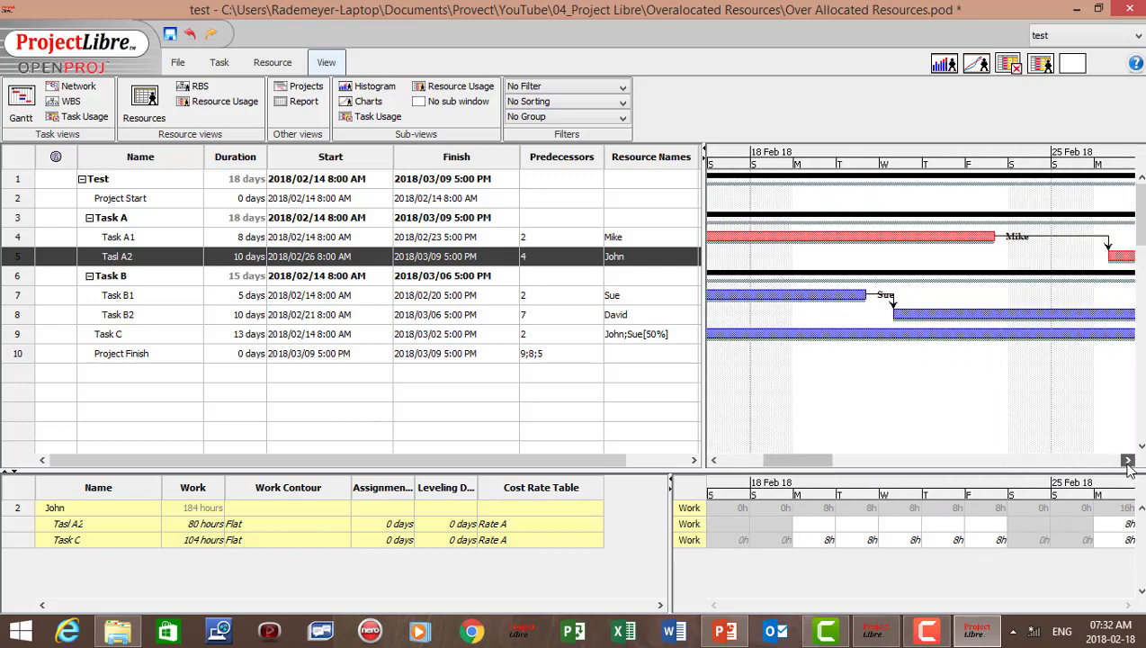
{"action": "left_click", "coordinate": [1129, 461]}
{"action": "left_click", "coordinate": [1128, 460]}
{"action": "left_click", "coordinate": [1128, 460]}
{"action": "left_click", "coordinate": [1128, 461]}
{"action": "left_click", "coordinate": [1128, 460]}
{"action": "left_click", "coordinate": [1128, 460]}
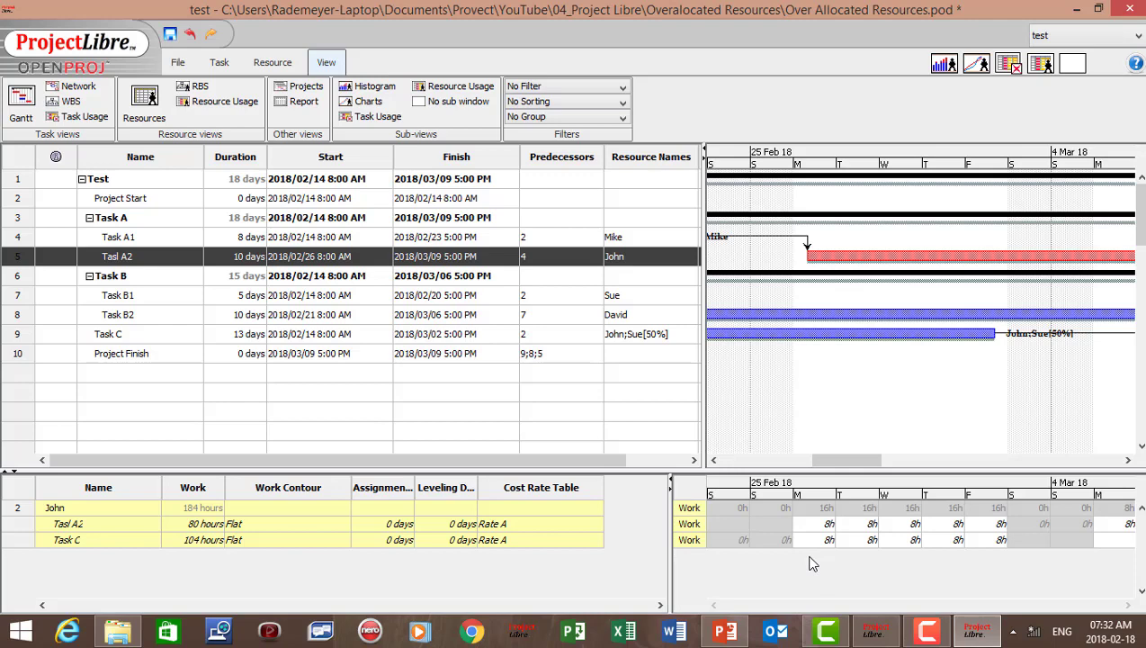
{"action": "left_click", "coordinate": [22, 298]}
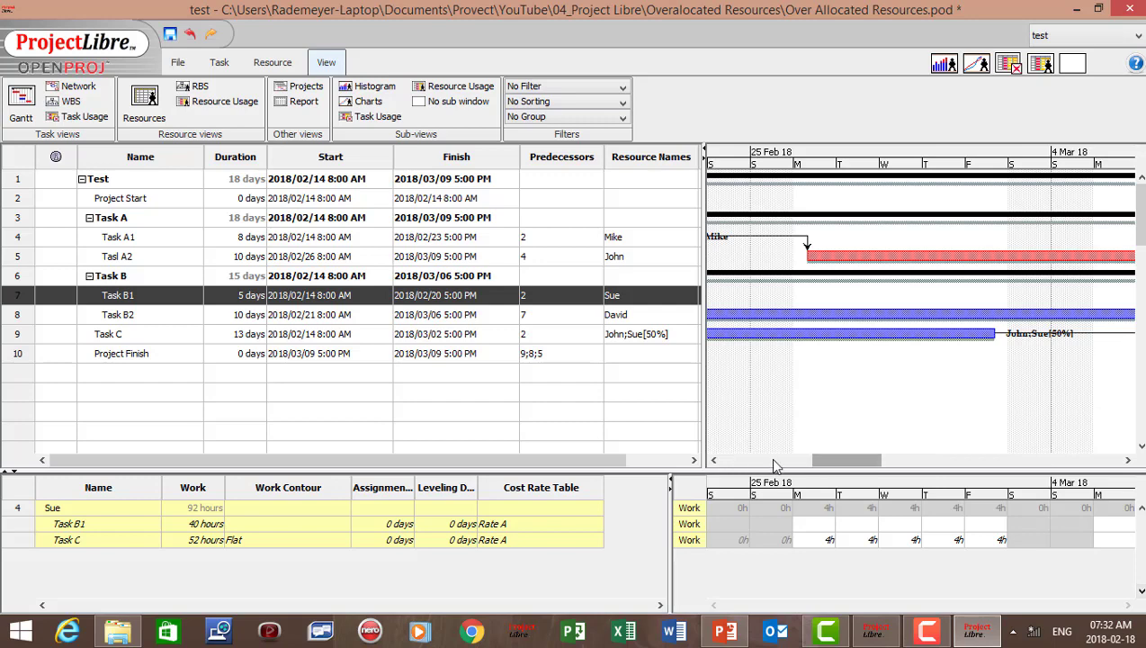
Step: Scroll Sue's timeline to 4 Mar and back to 25 Feb, then select Task B2 for David's 80 hours
{"action": "left_click", "coordinate": [1129, 460]}
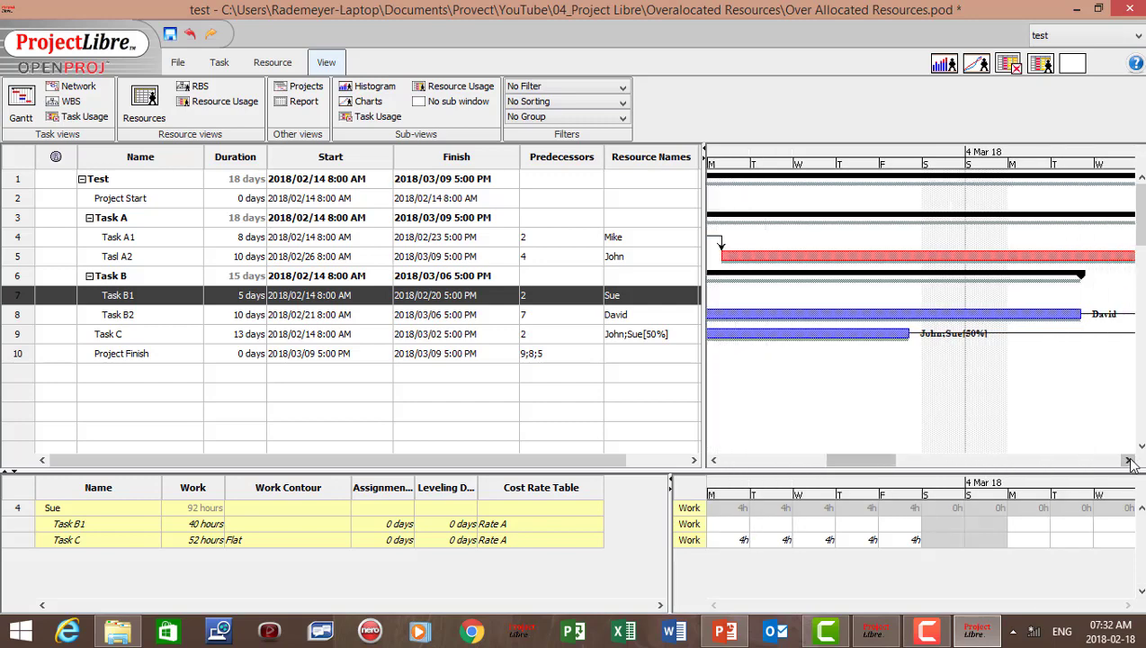
{"action": "left_click", "coordinate": [716, 460]}
{"action": "left_click_drag", "start_coordinate": [719, 463], "coordinate": [715, 465]}
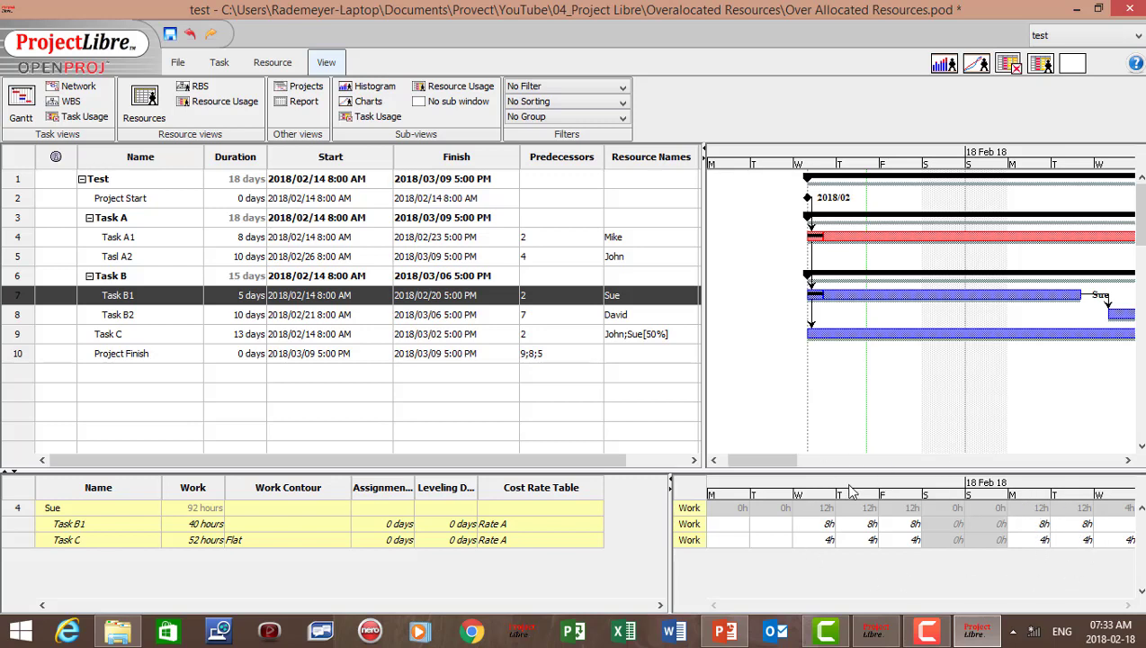
{"action": "left_click", "coordinate": [14, 316]}
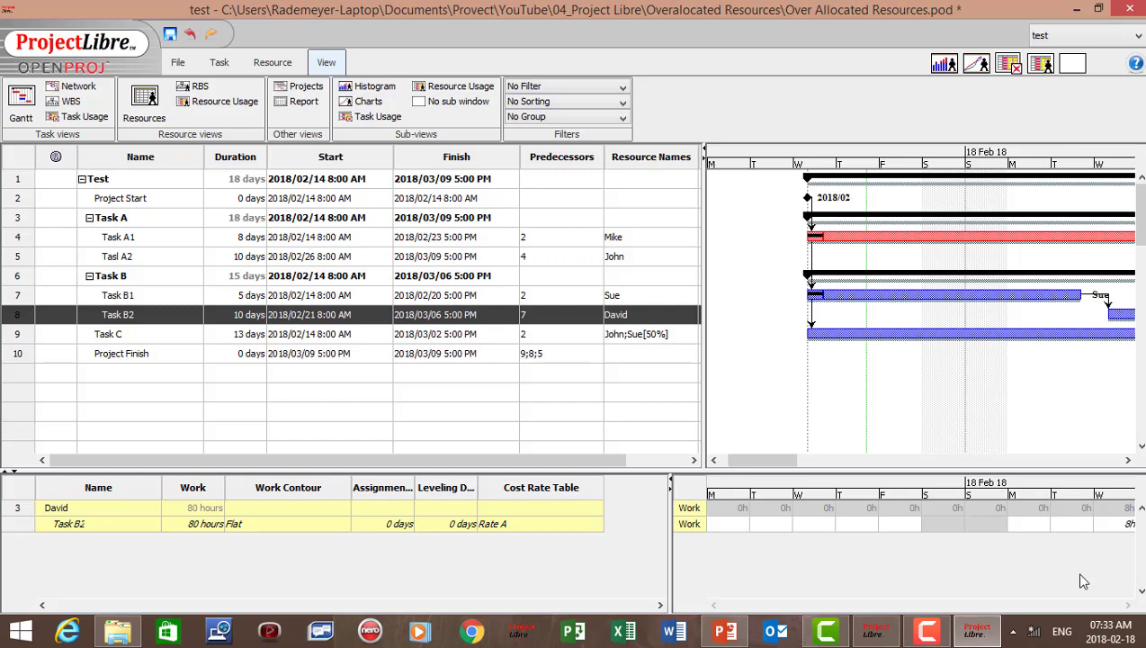
Step: Advance the timeline to 4 Mar and select Task C to show John's and Sue's assignments
{"action": "left_click", "coordinate": [1128, 461]}
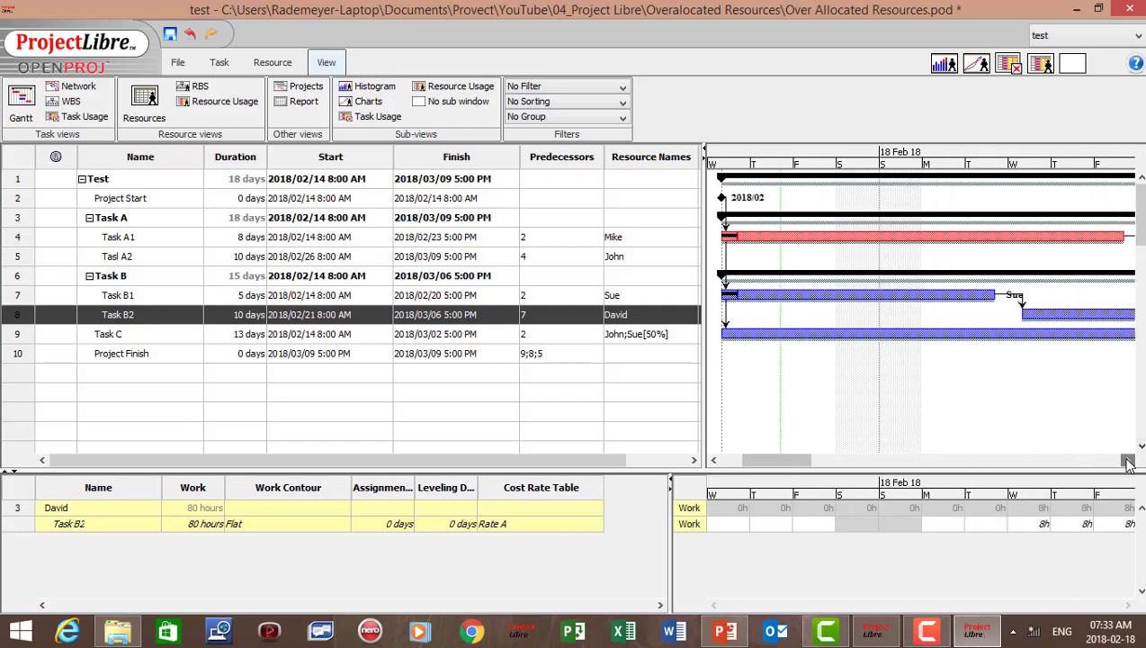
{"action": "left_click", "coordinate": [1128, 462]}
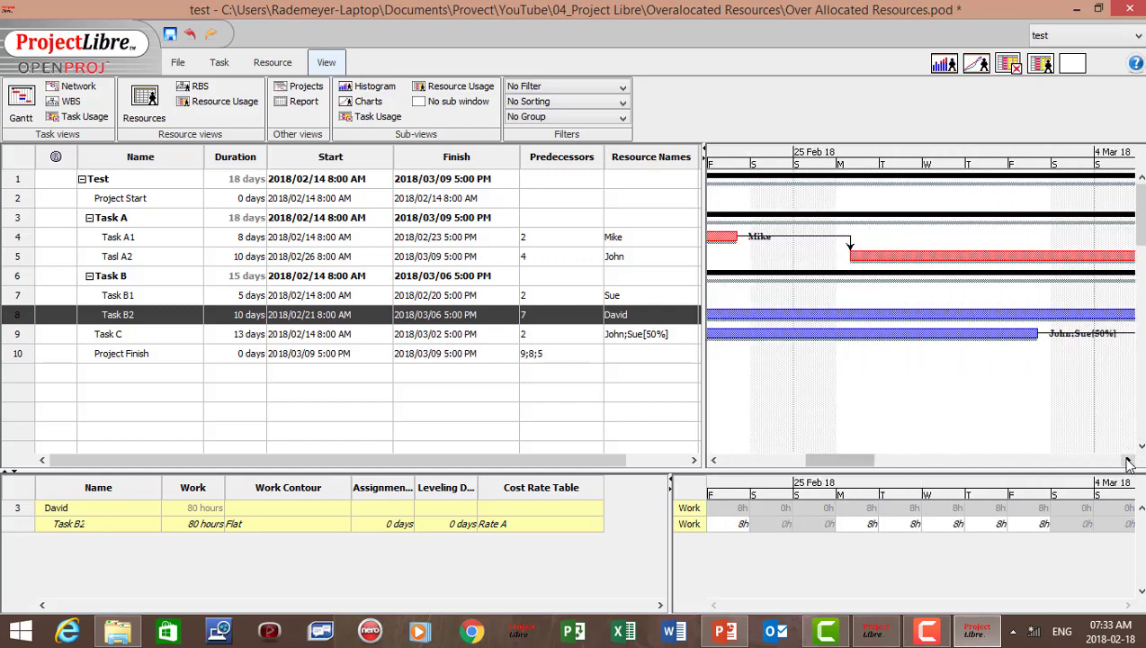
{"action": "left_click", "coordinate": [15, 335]}
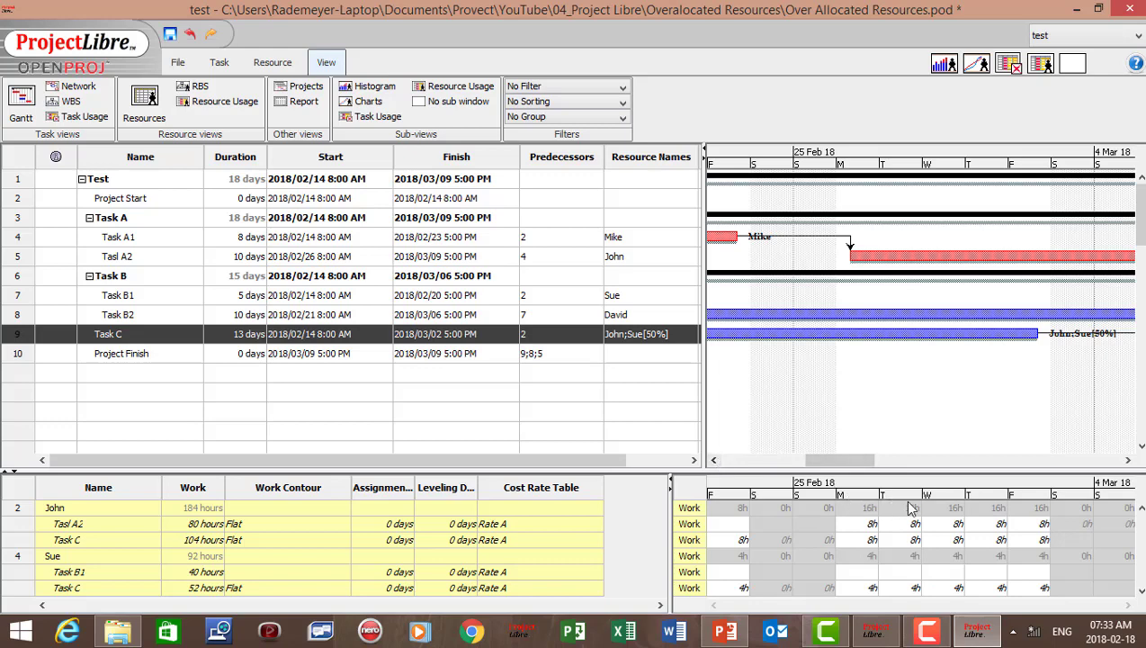
Step: Scroll the timeline back to 18 Feb, showing Sue's 12h days from Task B1 (8h) plus Task C (4h)
{"action": "left_click", "coordinate": [714, 460]}
{"action": "left_click", "coordinate": [713, 460]}
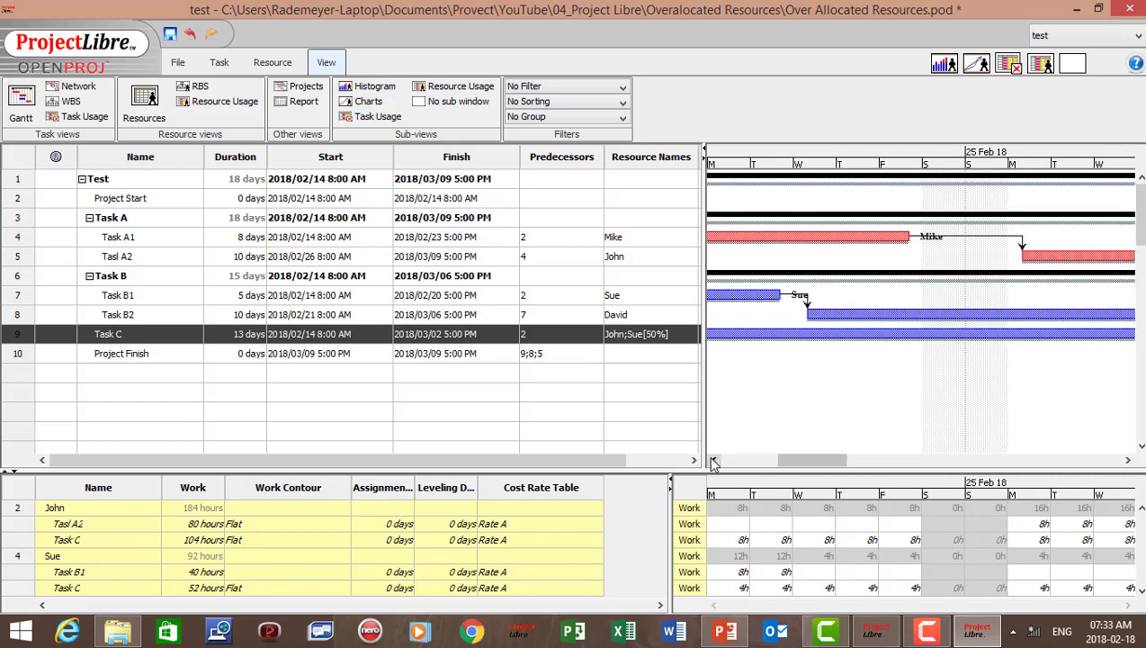
{"action": "left_click", "coordinate": [714, 459]}
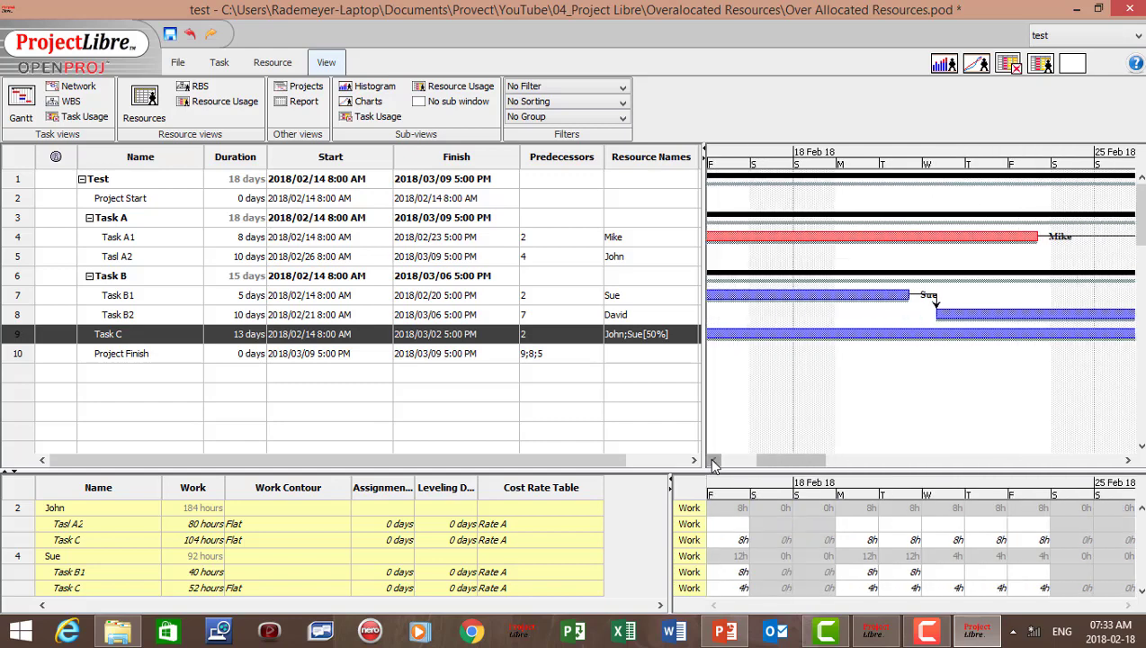